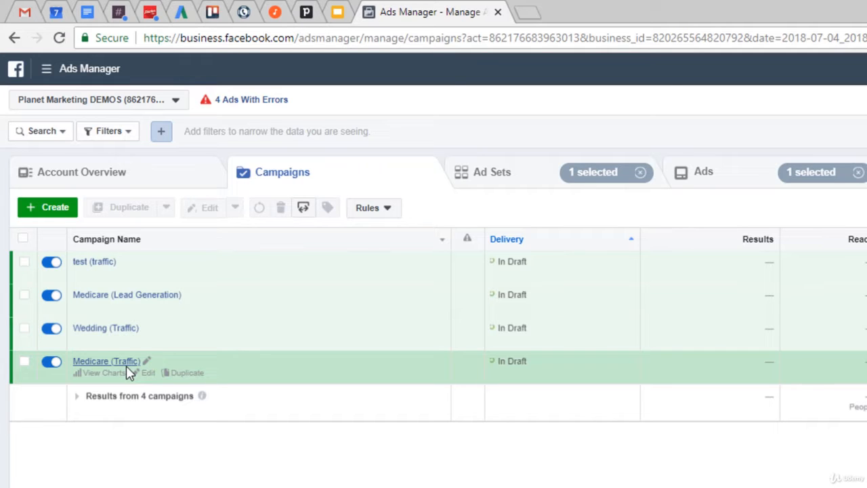
Step: Select only the Medicare (Traffic) campaign and open its ad set for editing
click(24, 362)
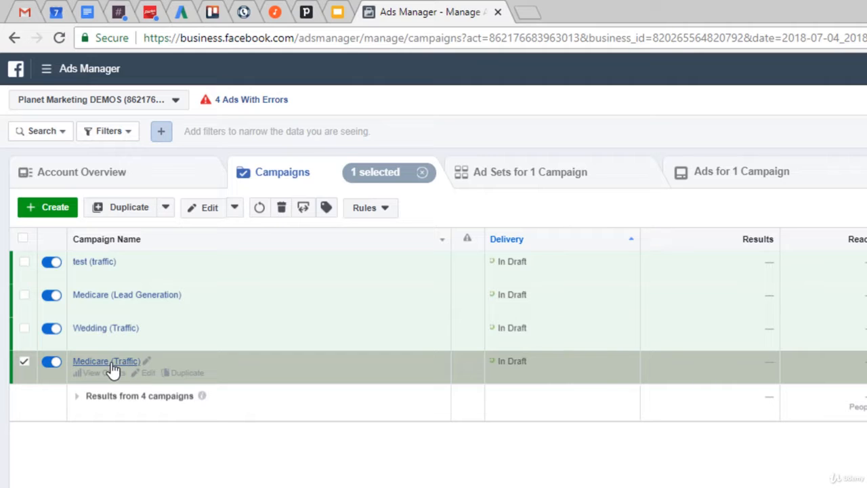
click(25, 332)
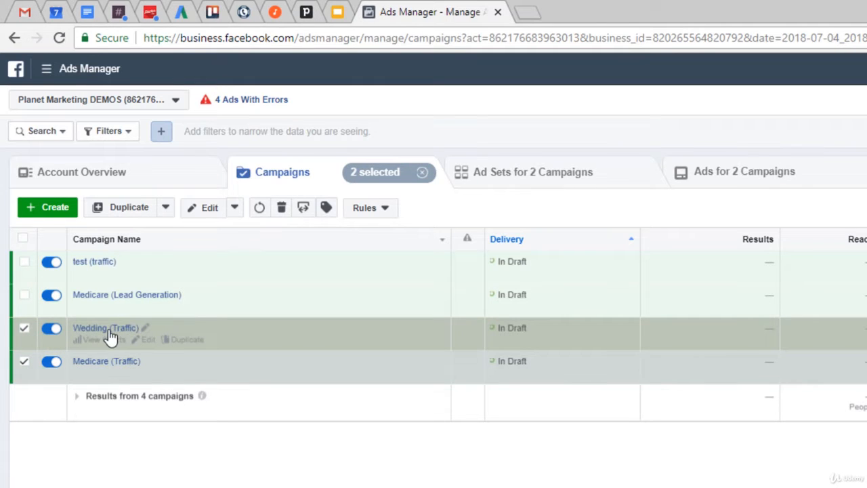
click(24, 332)
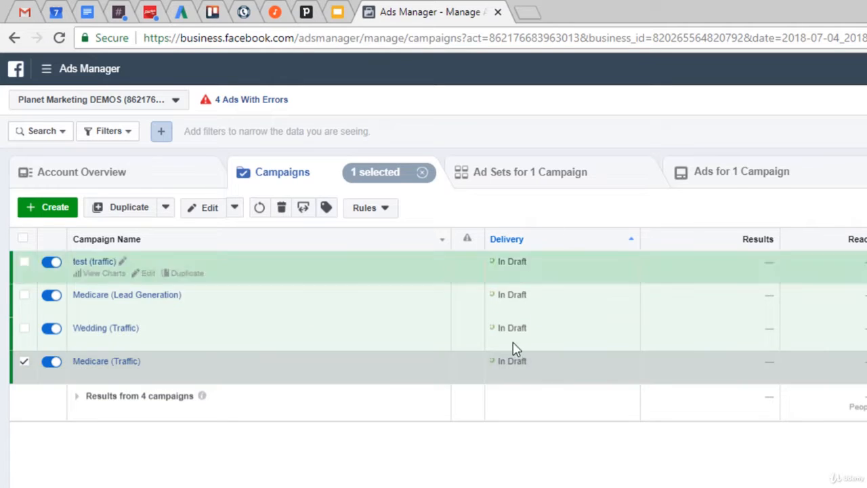
click(547, 175)
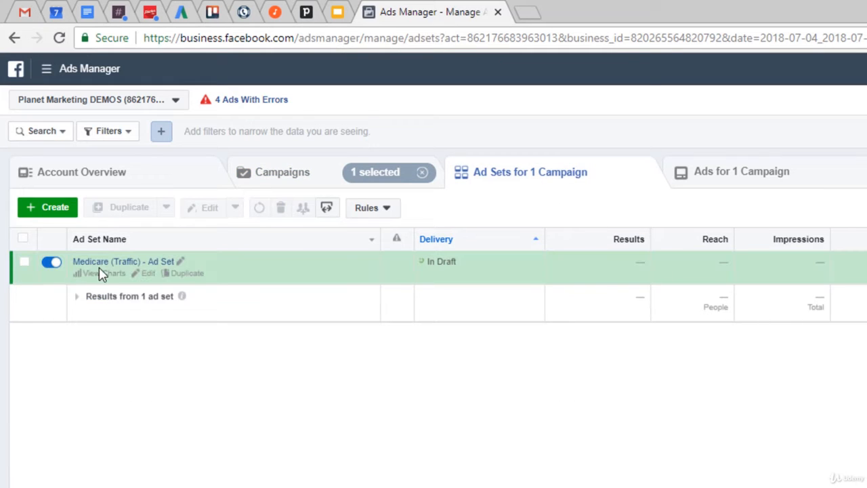
click(150, 275)
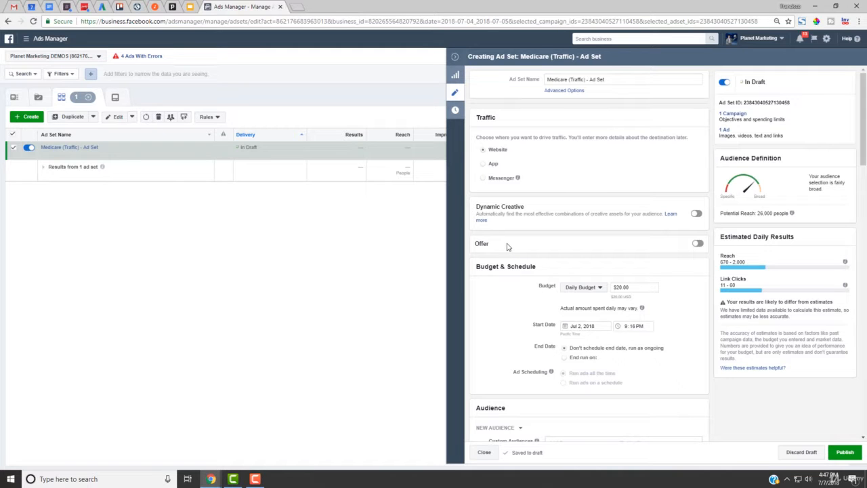
Step: Review the ad set's location, age and detailed targeting settings in the Audience section
middle_click(506, 247)
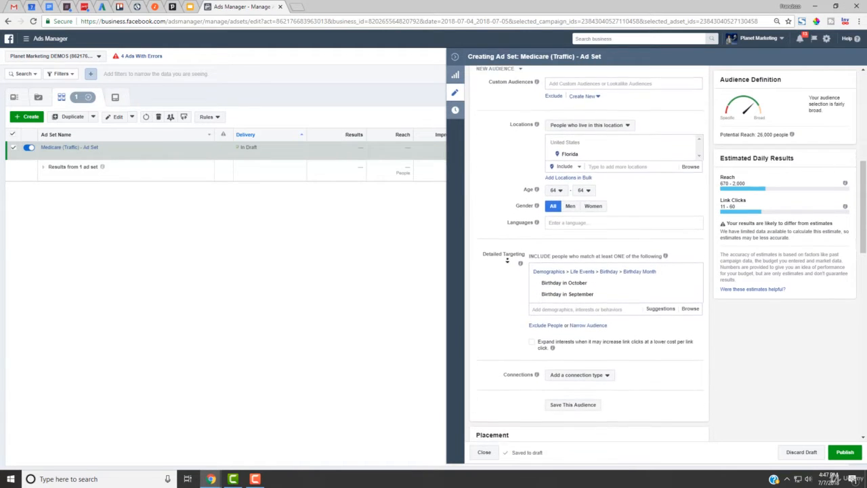
middle_click(508, 260)
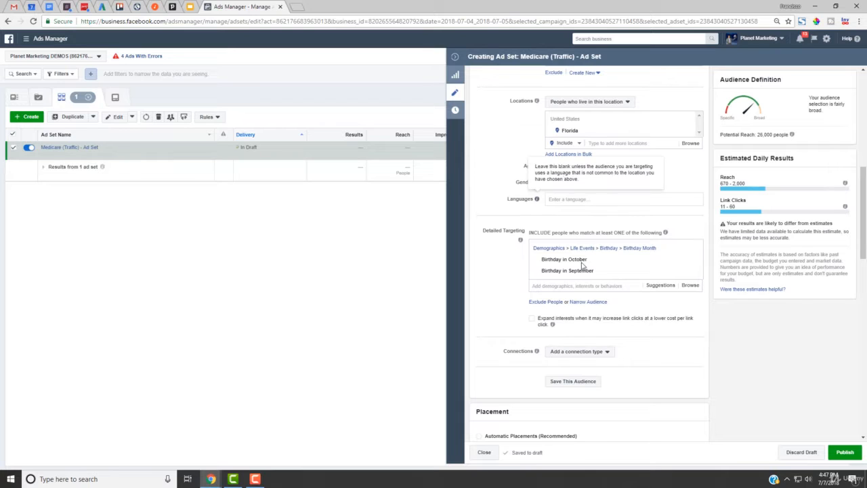
mouse_move(578, 271)
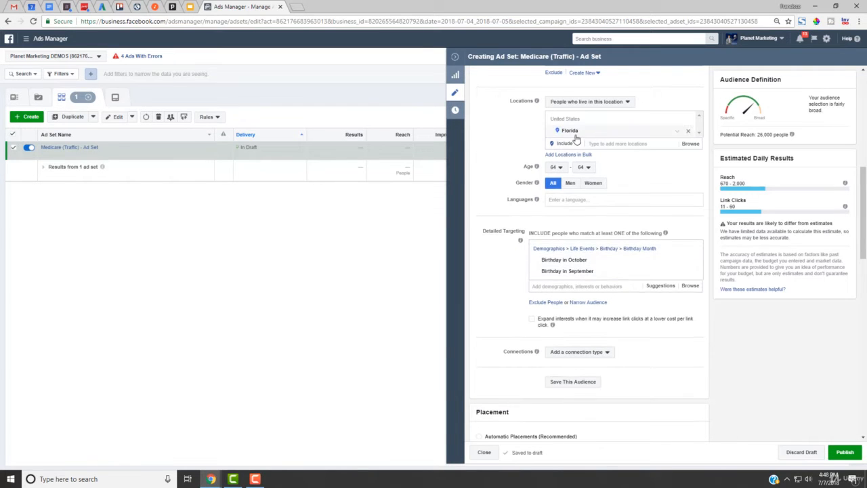
scroll(610, 139, up, 10)
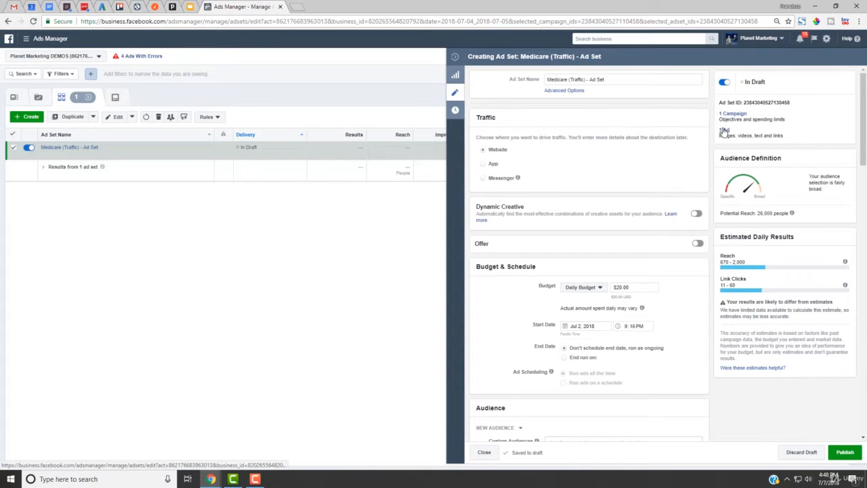
Step: Go to the ad set's single ad and open Medicare (Traffic) - Ad for editing
click(724, 132)
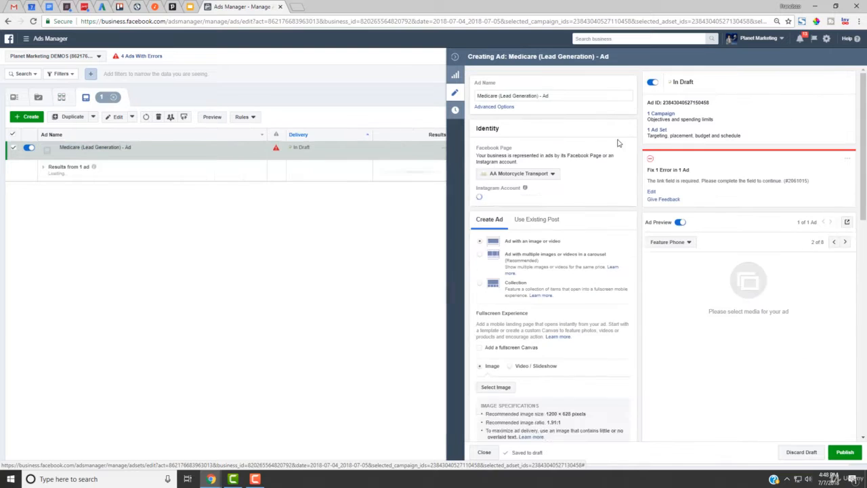
click(455, 57)
click(460, 209)
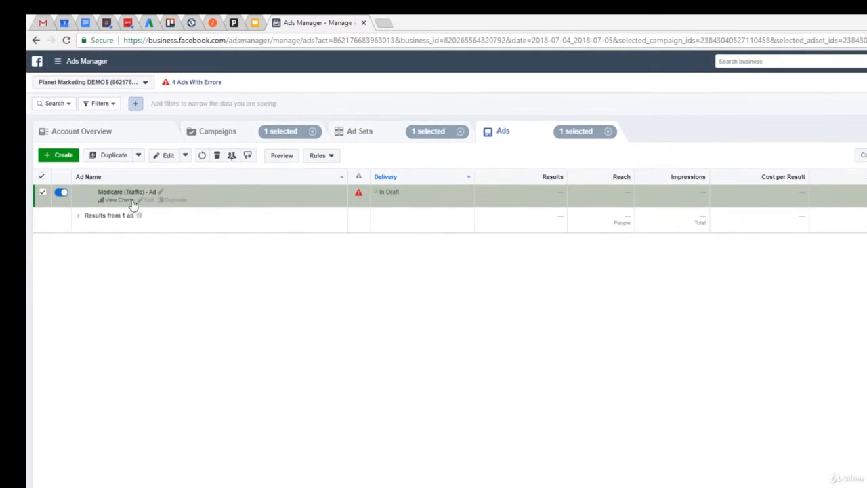
click(146, 200)
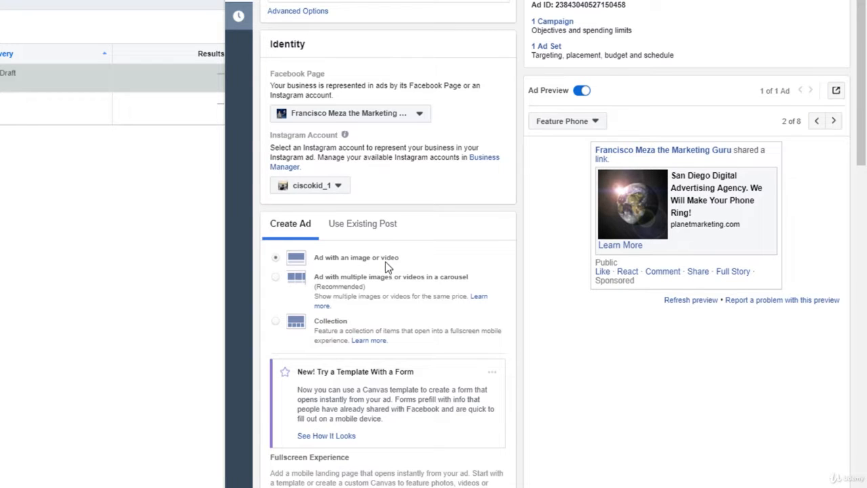
Step: Switch the ad's media to Video / Slideshow and choose MVI_4222.MOV from the account videos
scroll(386, 262, down, 5)
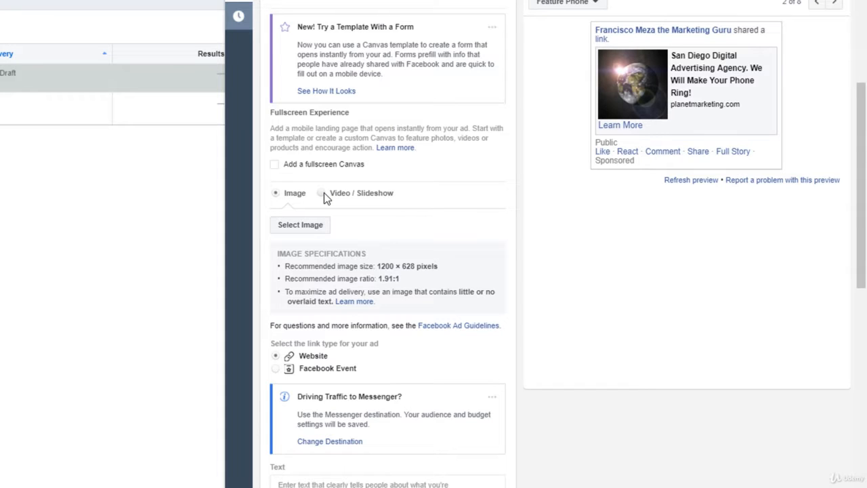
click(323, 194)
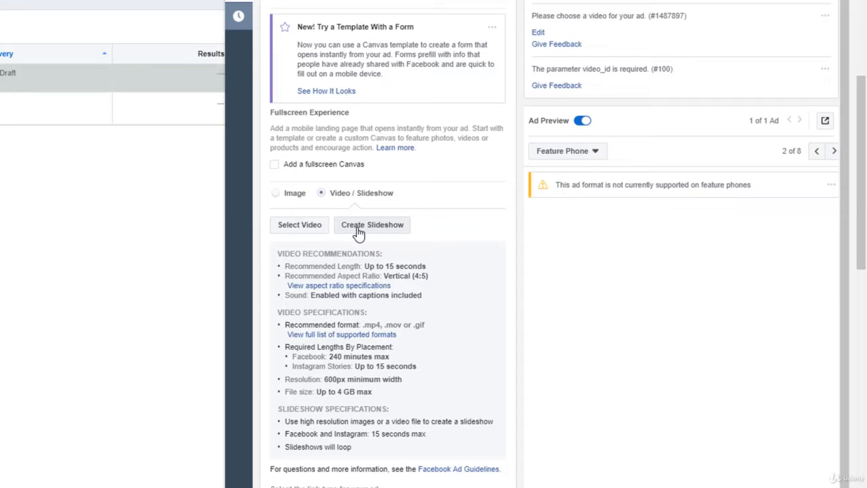
click(299, 225)
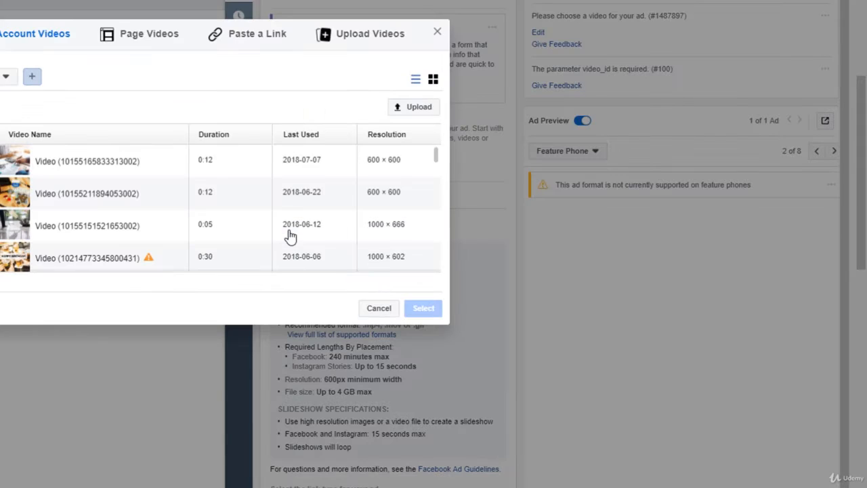
drag(435, 155, 462, 186)
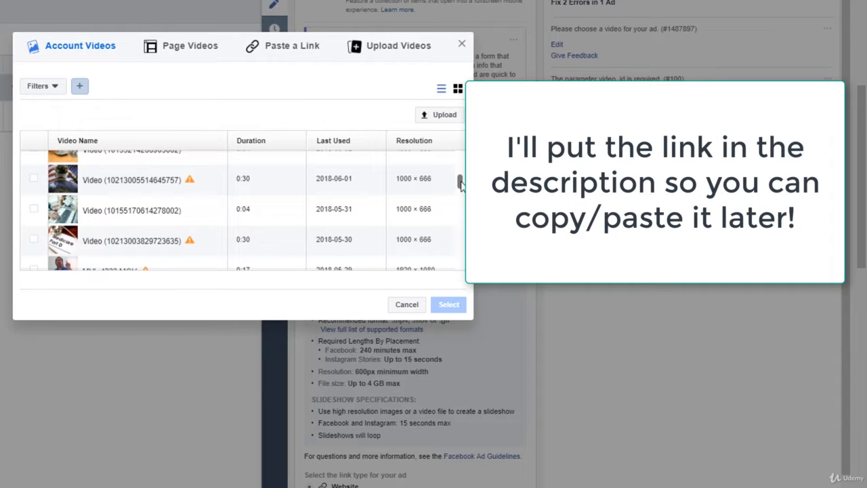
drag(461, 183, 463, 252)
scroll(463, 247, up, 5)
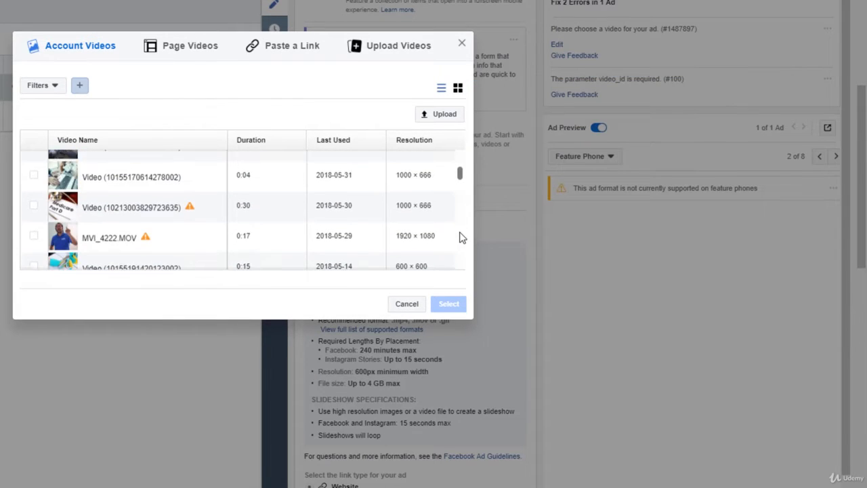
scroll(335, 244, down, 1)
mouse_move(57, 215)
click(33, 207)
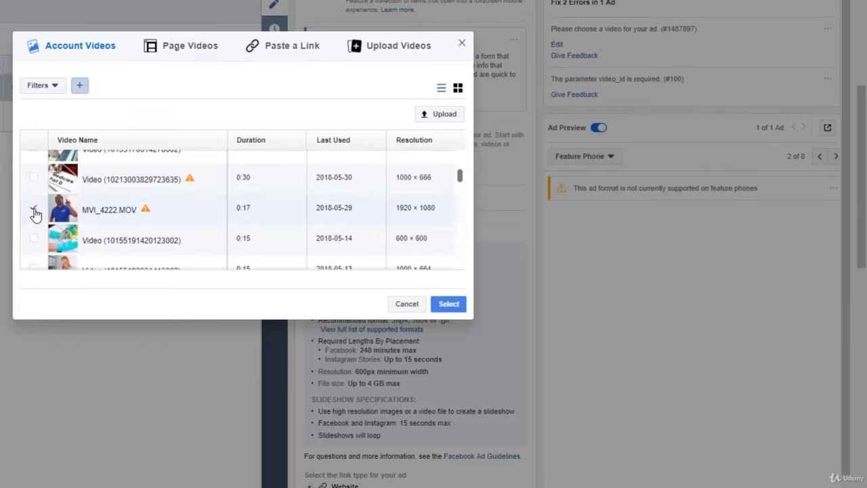
click(448, 304)
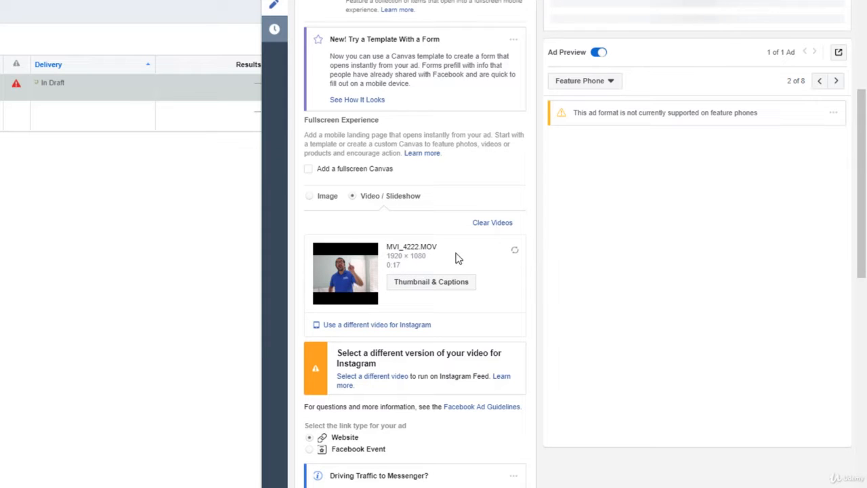
Step: Set the ad preview placement to Mobile News Feed
scroll(458, 261, down, 3)
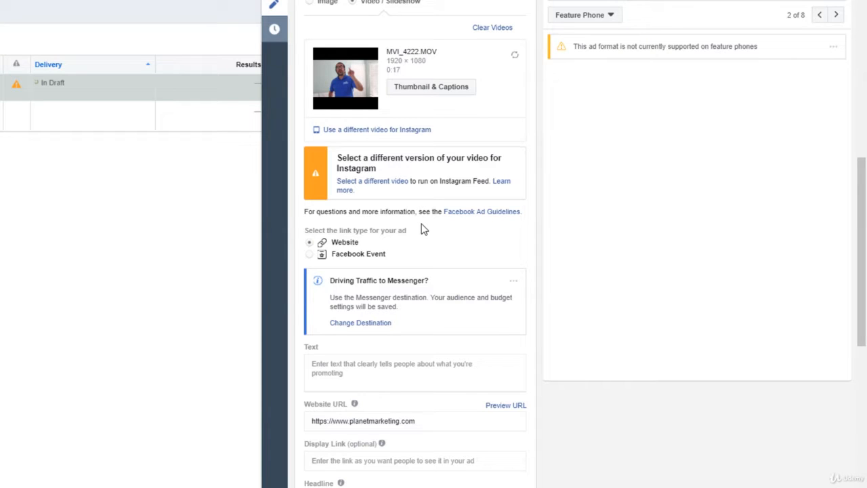
scroll(421, 229, down, 1)
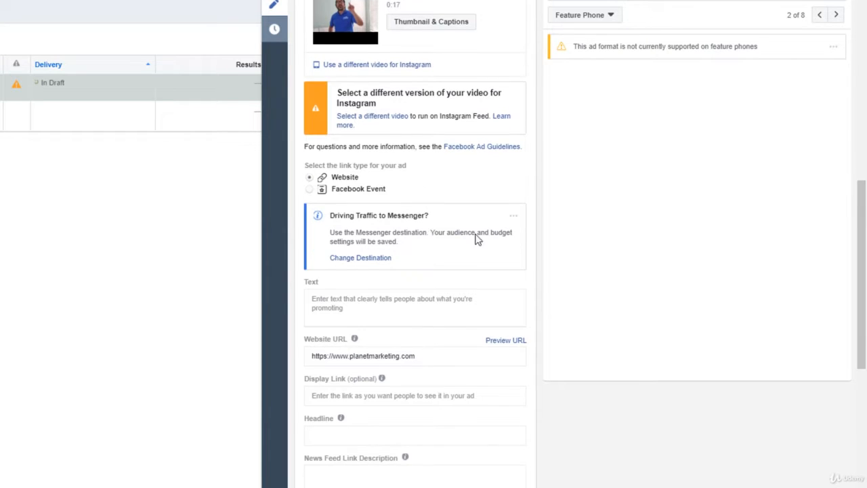
click(569, 19)
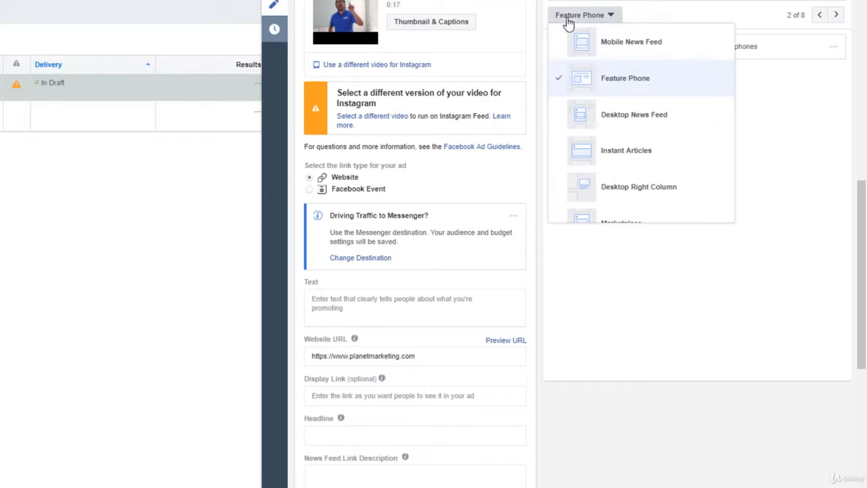
click(619, 53)
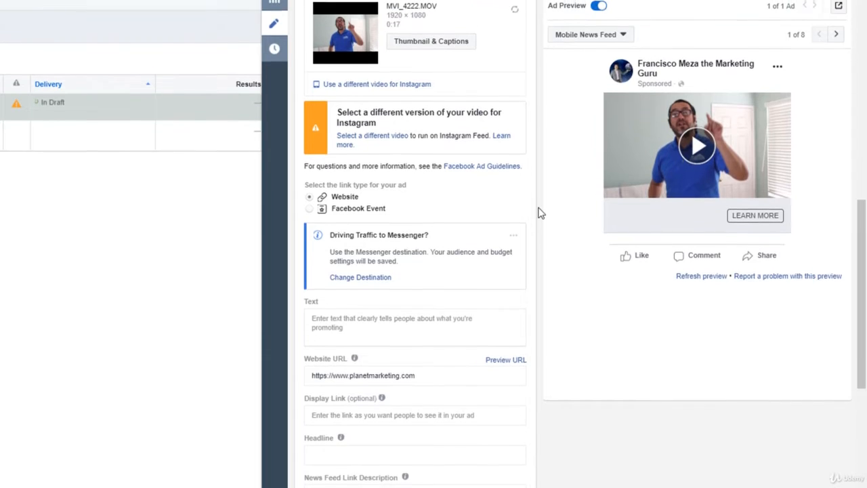
Step: Check the chosen video's duration and open the ad's Text field for editing
middle_click(432, 160)
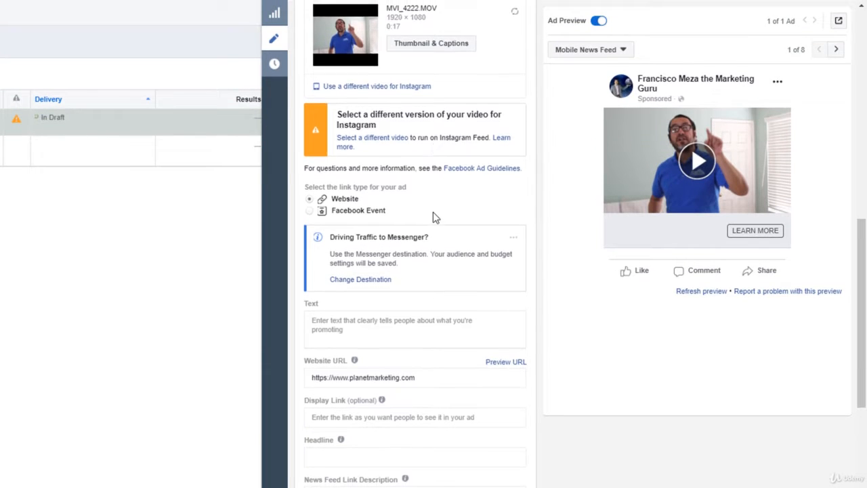
scroll(365, 191, up, 2)
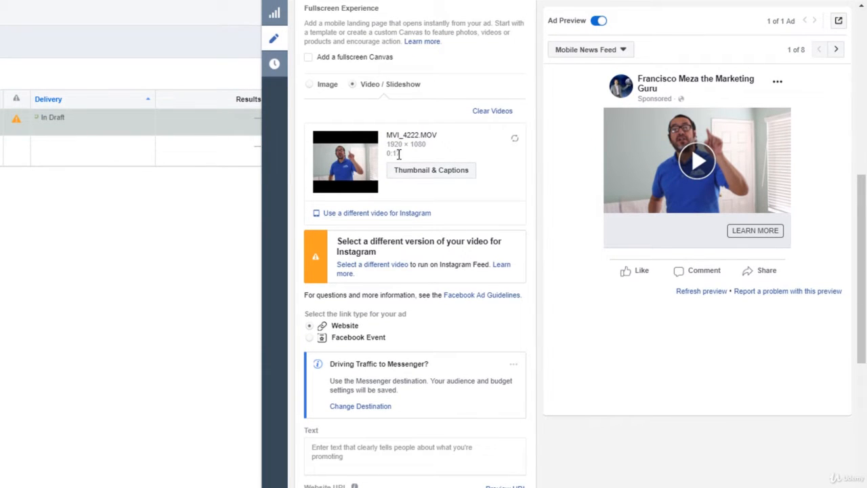
drag(401, 153, 388, 158)
scroll(368, 303, down, 3)
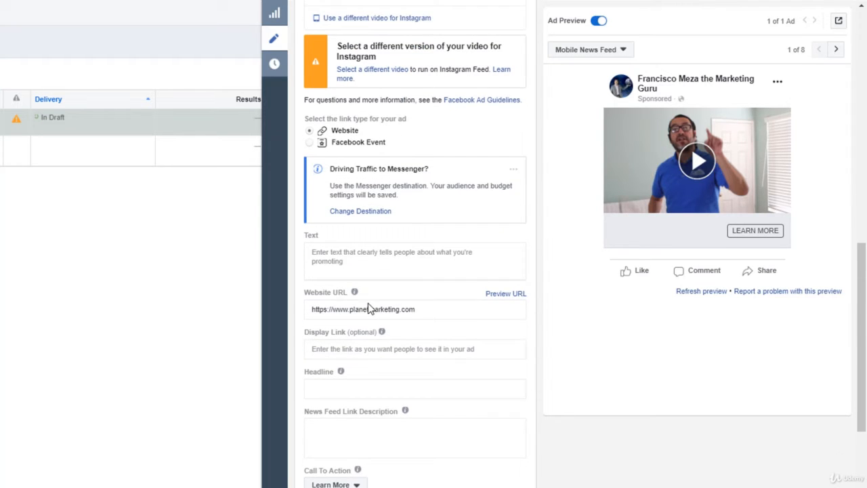
click(364, 263)
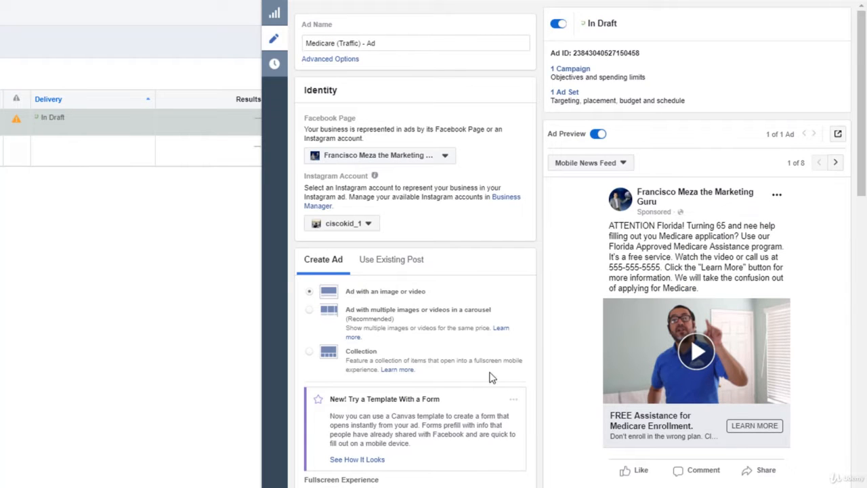
Step: Review the finished ad's preview, format, video, primary text and Website URL
middle_click(546, 264)
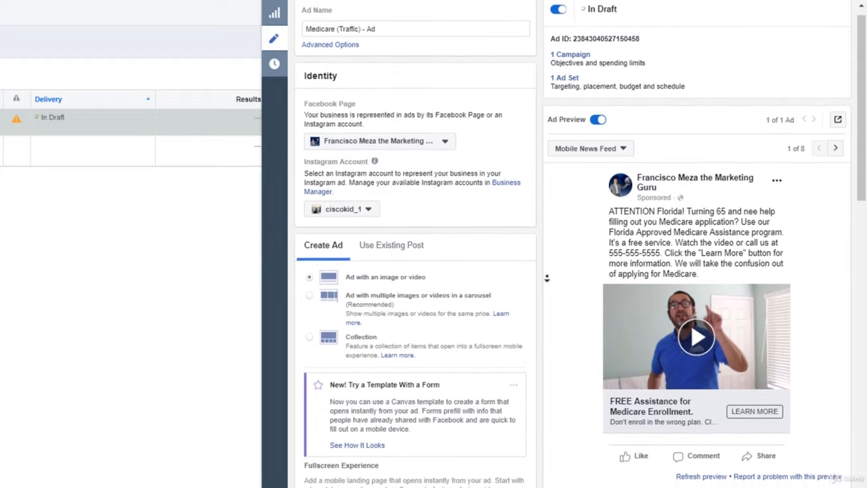
middle_click(547, 278)
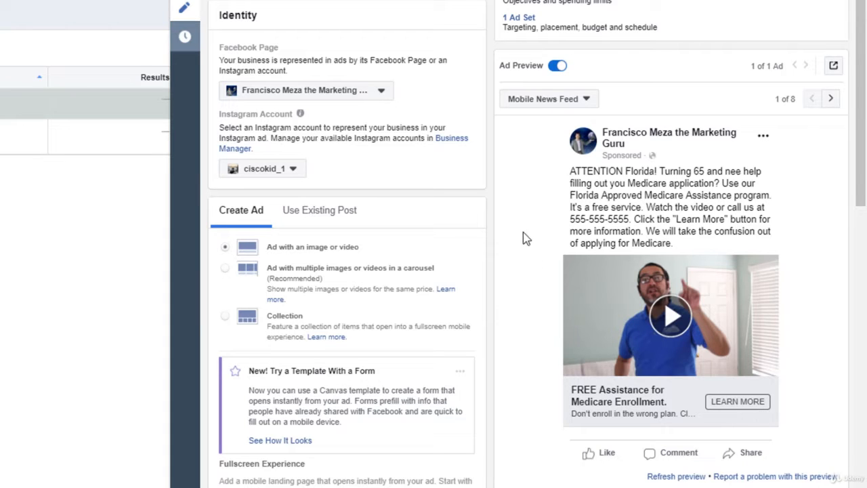
scroll(519, 258, down, 1)
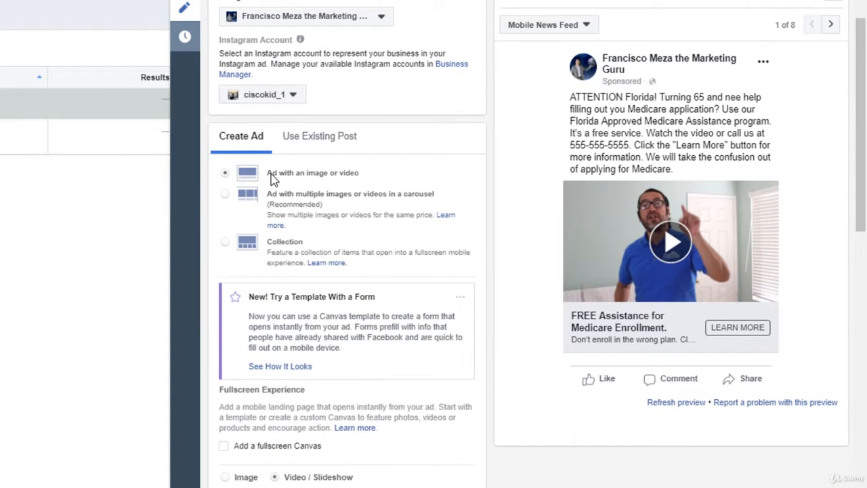
scroll(325, 377, down, 5)
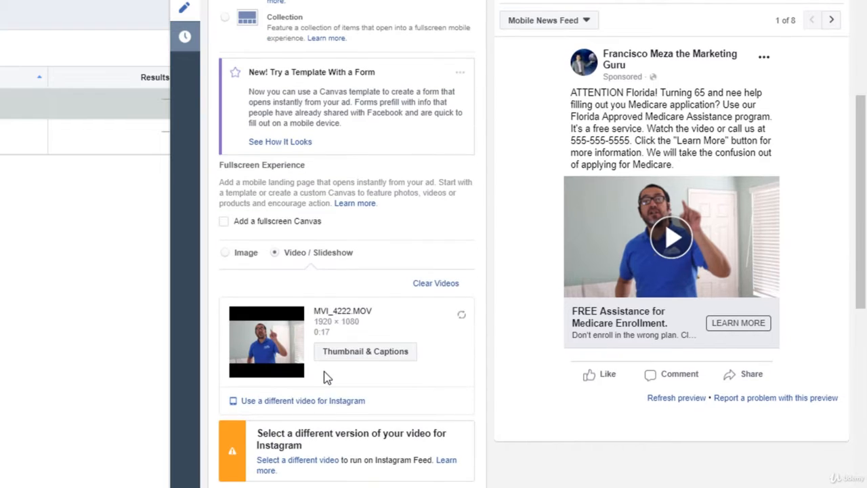
scroll(325, 377, down, 2)
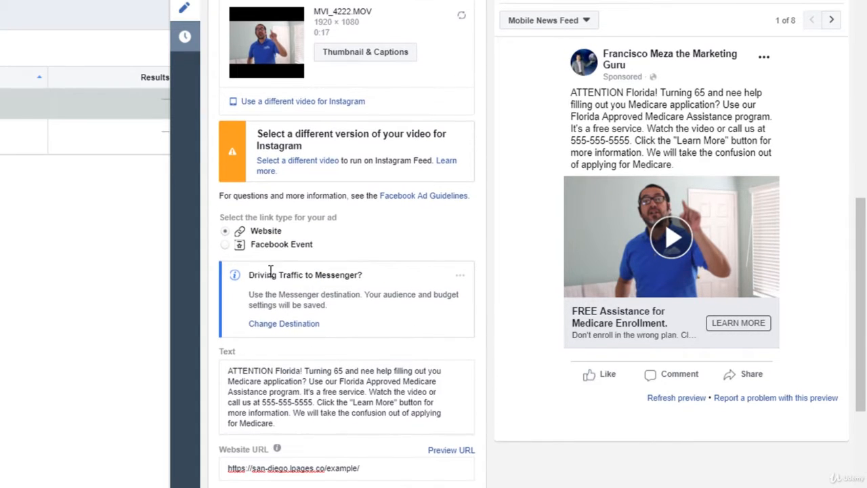
scroll(400, 271, down, 2)
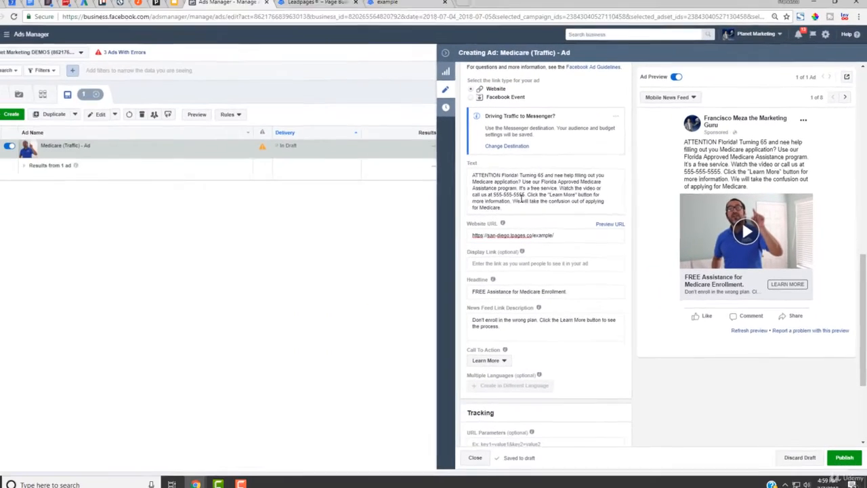
triple_click(521, 198)
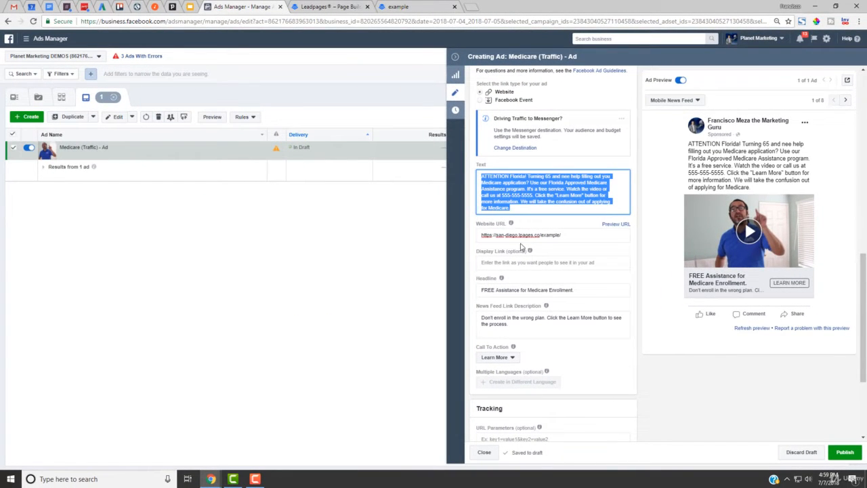
triple_click(522, 239)
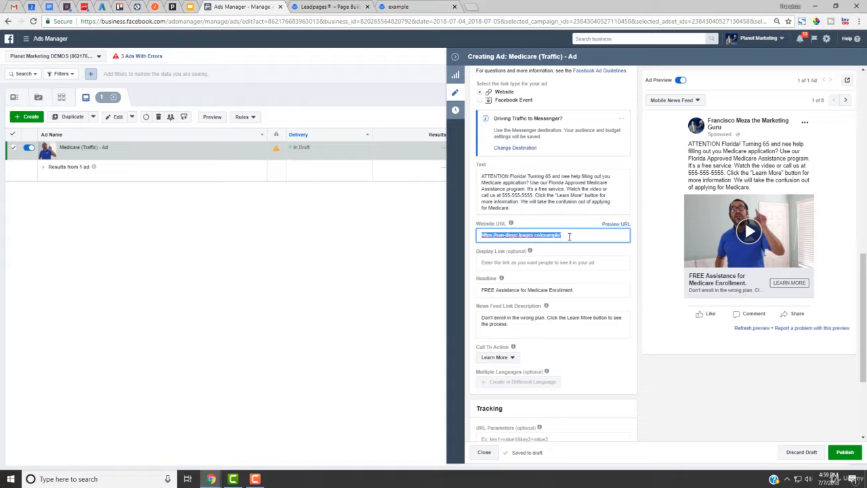
Step: Switch from the ad's Website URL to the example page in the Leadpages editor and show its available widgets
drag(570, 237, 476, 242)
click(325, 6)
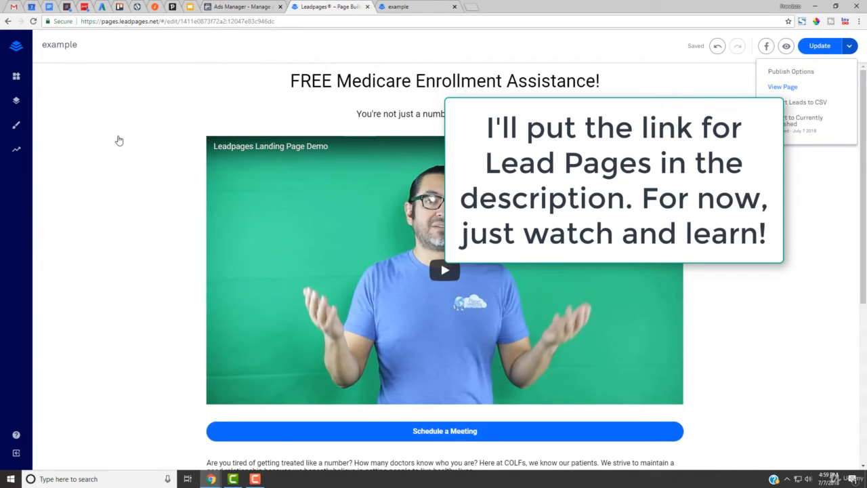
click(17, 76)
drag(135, 116, 126, 136)
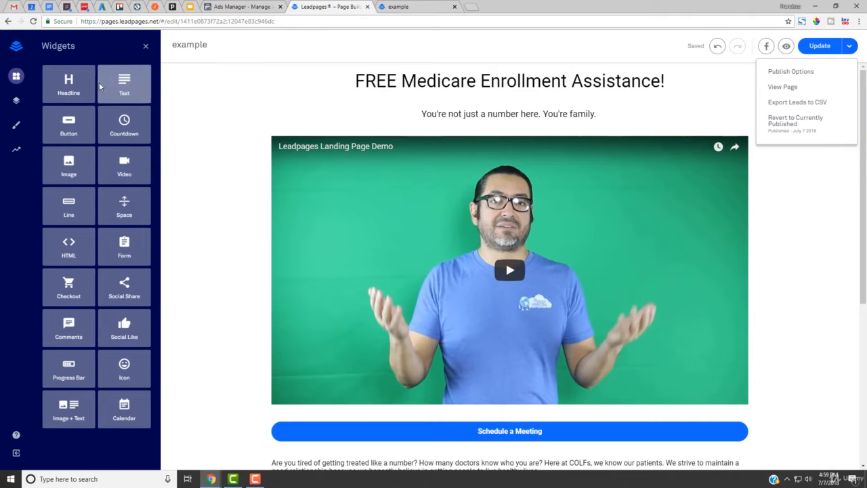
drag(109, 84, 486, 95)
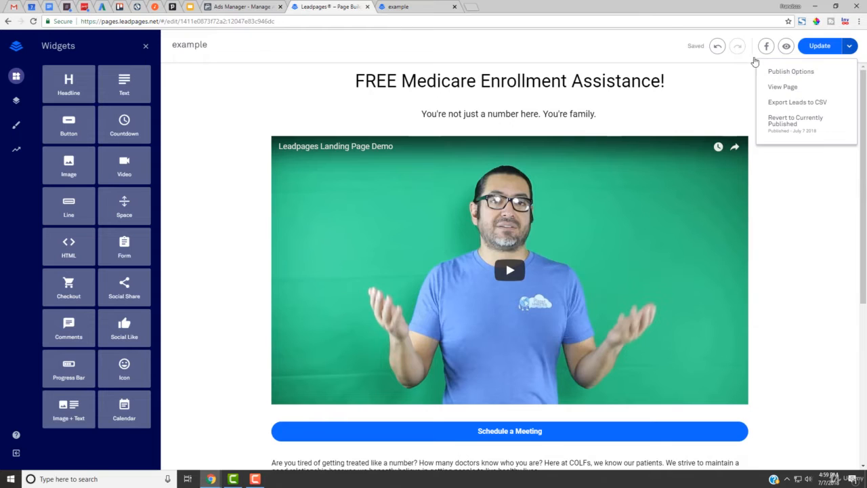
click(729, 79)
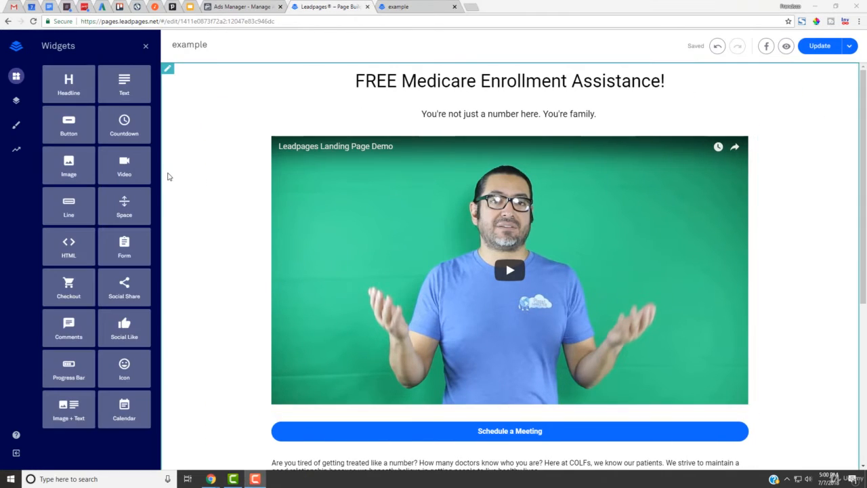
Step: Try adding a Button widget above the landing page's video, and remove it again
drag(69, 124, 505, 139)
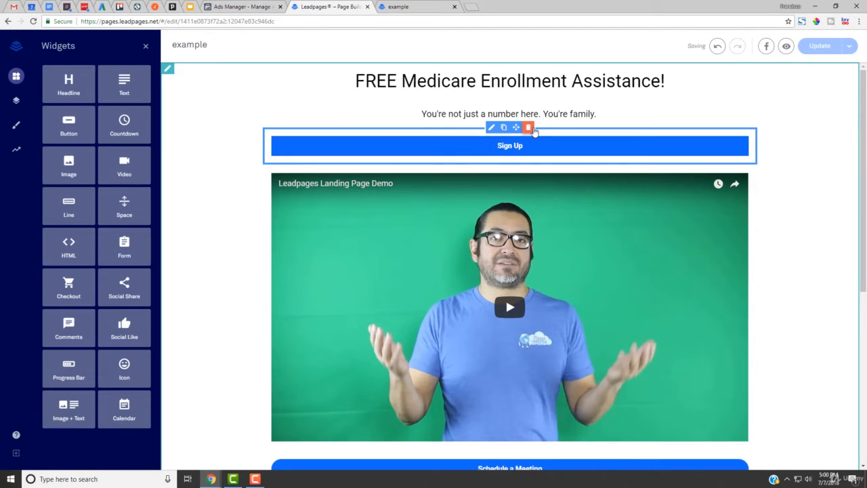
click(529, 128)
click(815, 165)
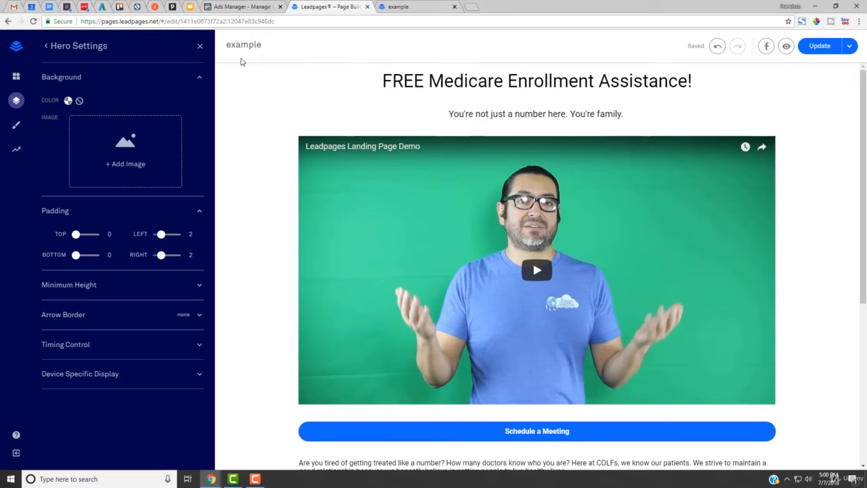
click(202, 46)
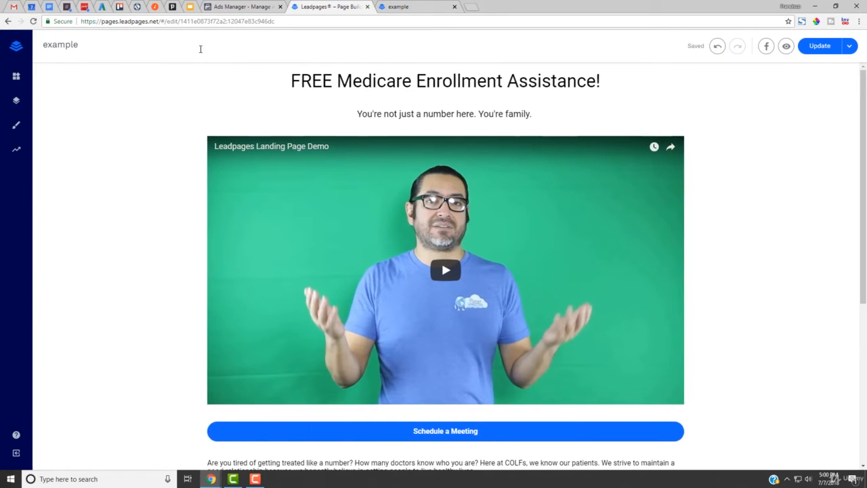
Step: Review the widget list and the landing page's video, meeting button, reasons text and closing section
click(17, 77)
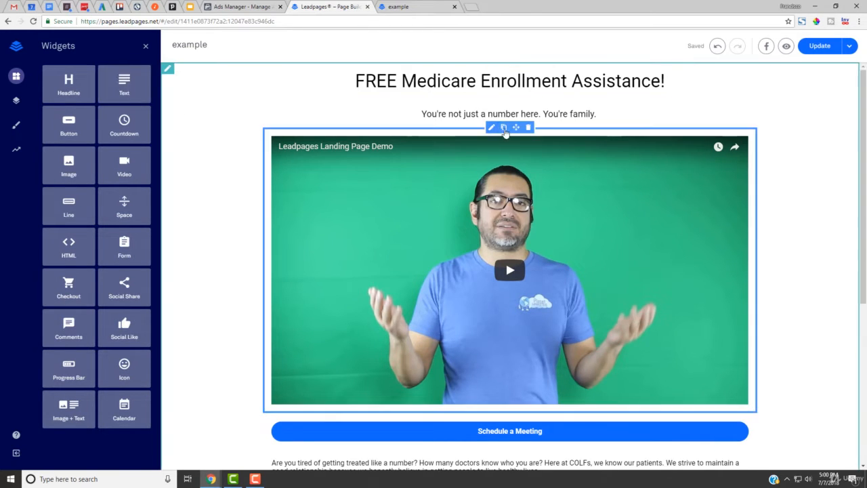
scroll(221, 183, down, 1)
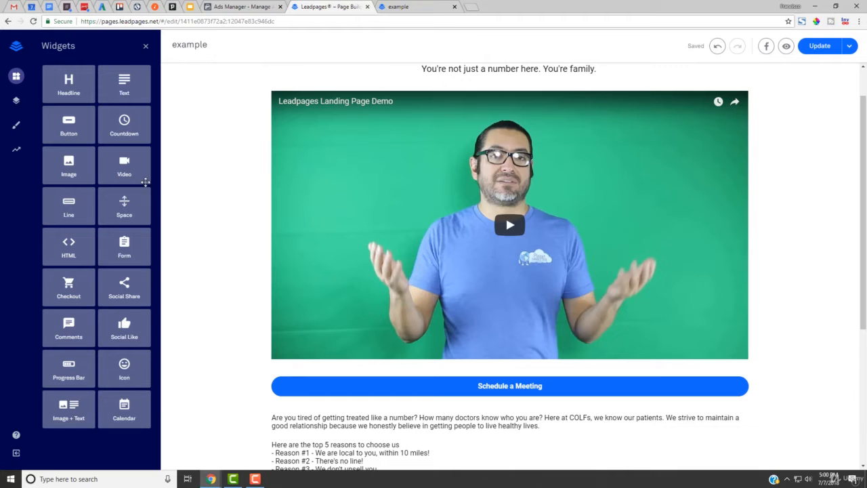
scroll(207, 225, down, 2)
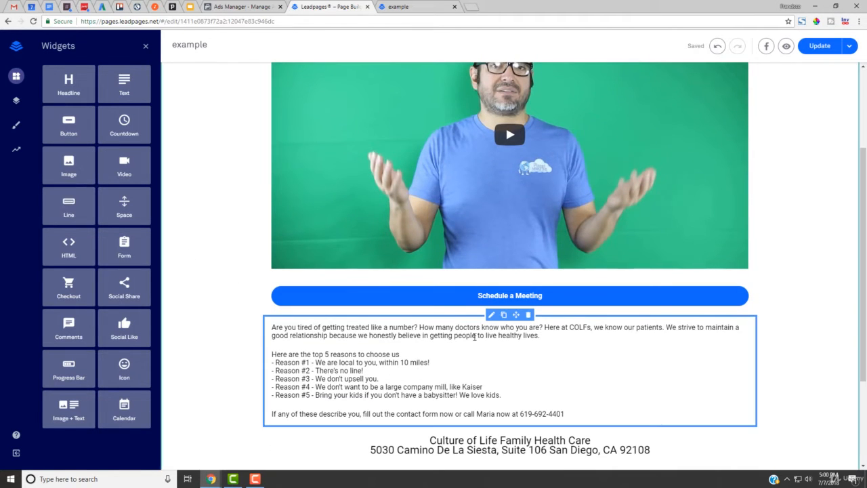
scroll(475, 336, down, 2)
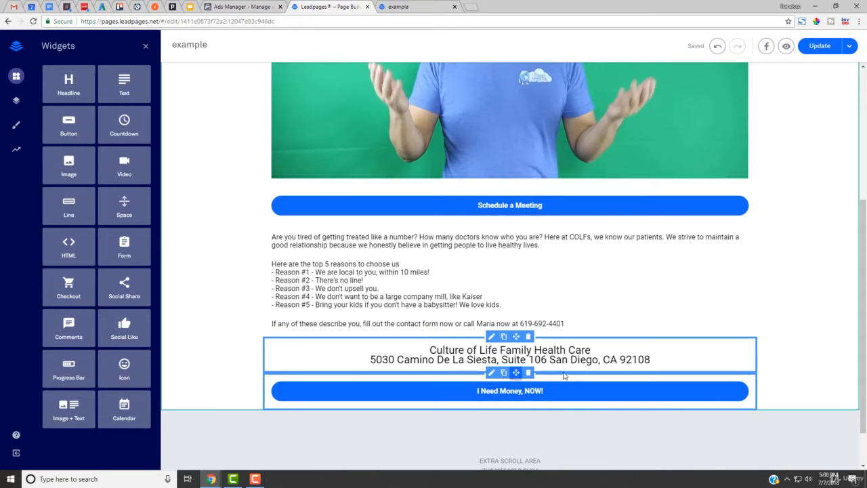
scroll(569, 413, up, 5)
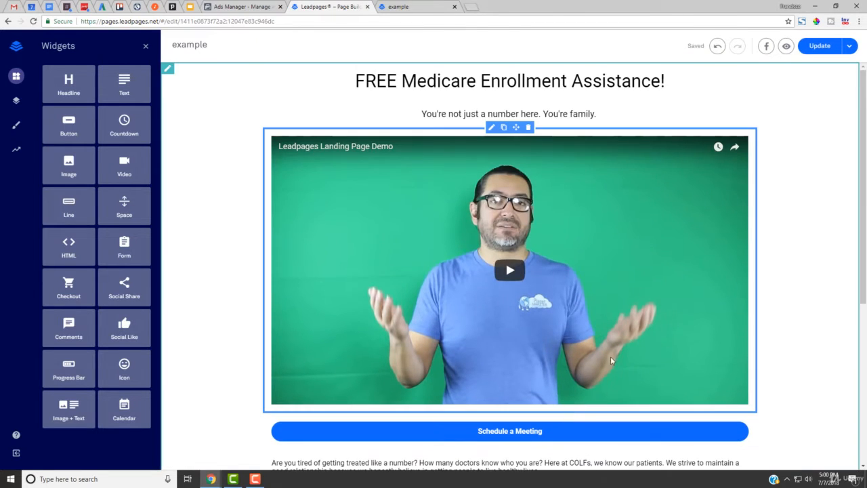
Step: Preview the landing page in the phone, tablet and desktop layouts, ending on the phone layout
click(787, 47)
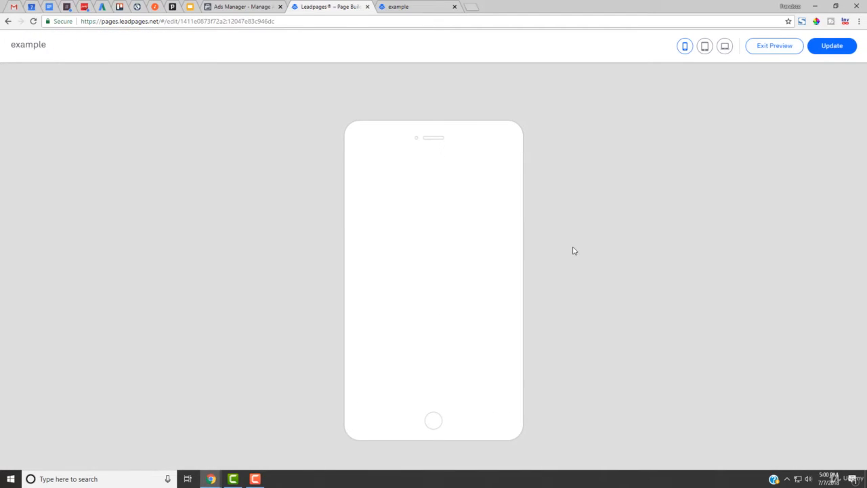
click(705, 54)
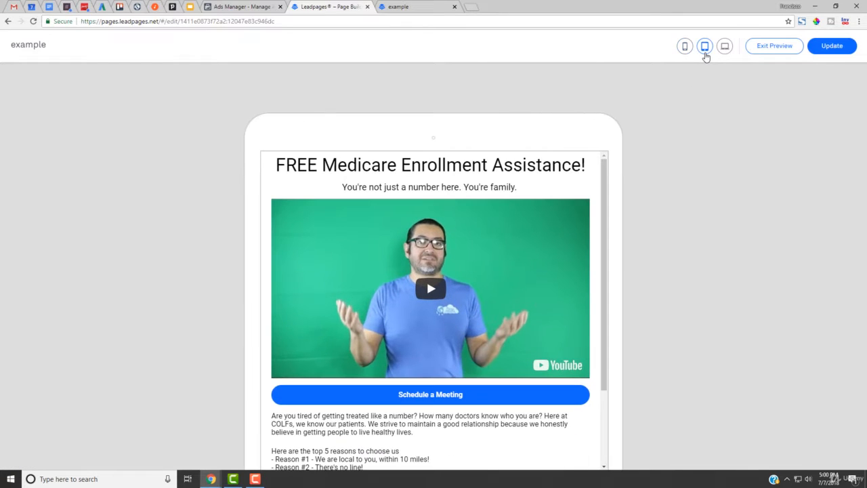
click(724, 47)
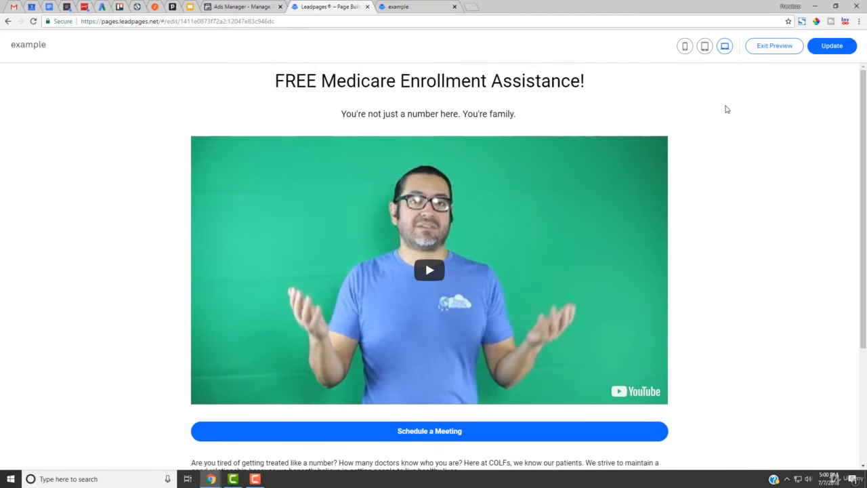
click(684, 47)
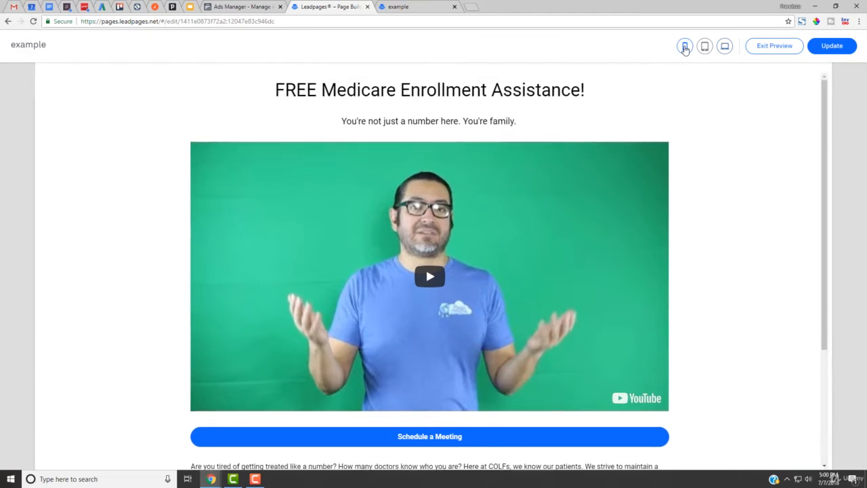
Step: Open the Schedule a Meeting form in the phone preview and examine its name, phone and e-mail fields
click(433, 340)
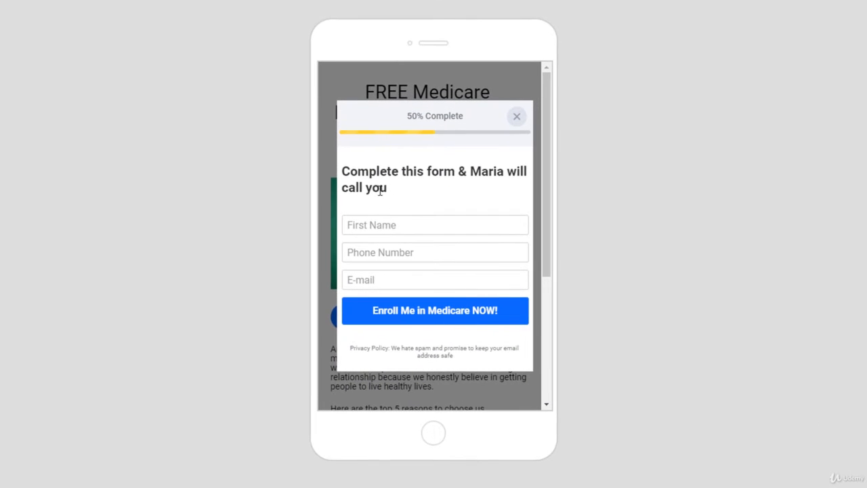
click(447, 227)
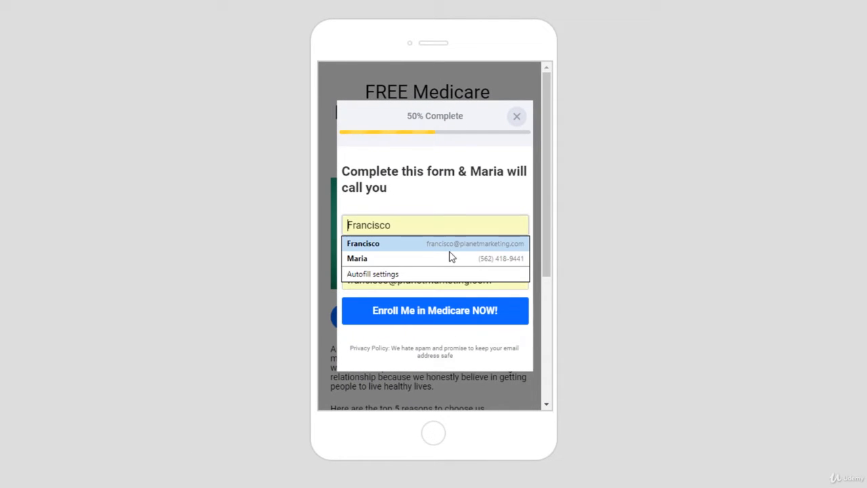
click(447, 201)
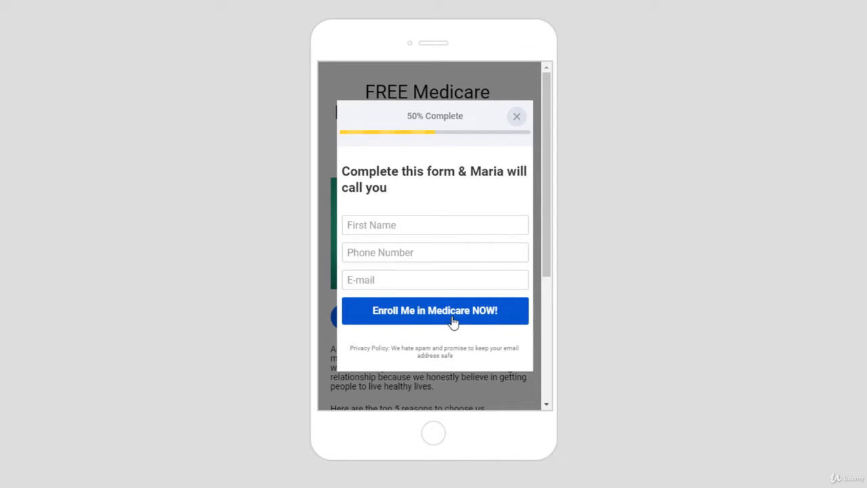
click(407, 230)
click(436, 208)
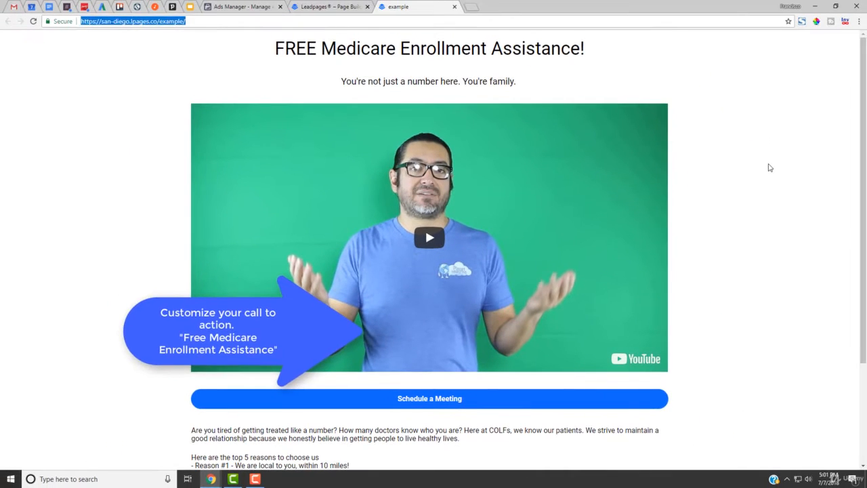
Step: Leave the page preview and open the Integrations page of the Leadpages account settings
click(317, 6)
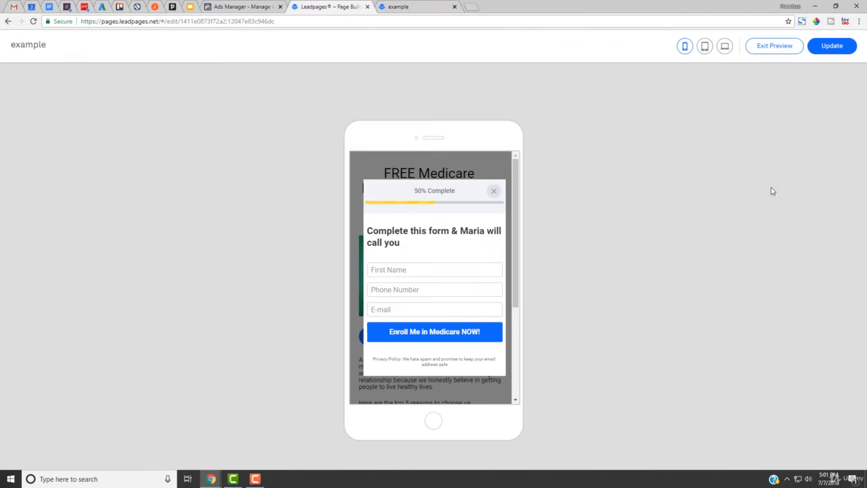
click(773, 46)
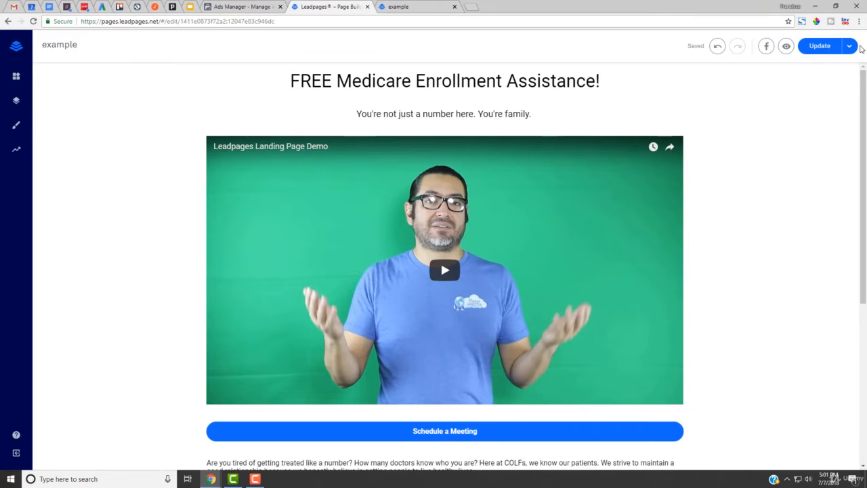
click(17, 48)
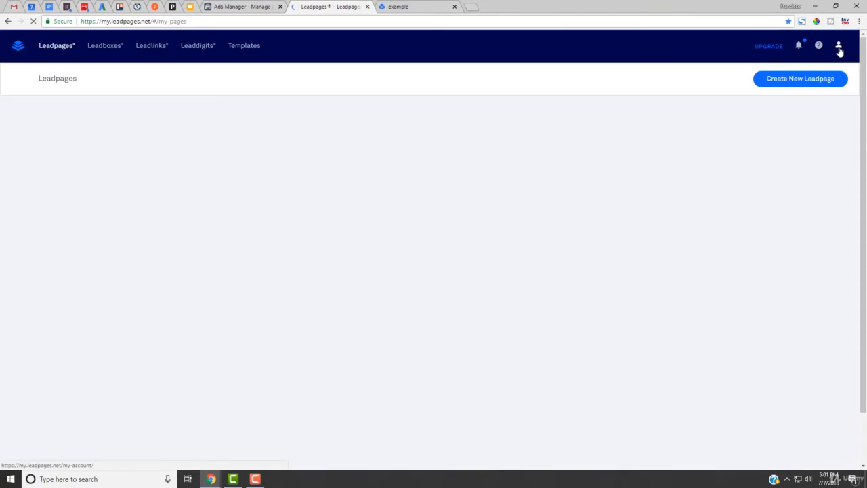
click(838, 48)
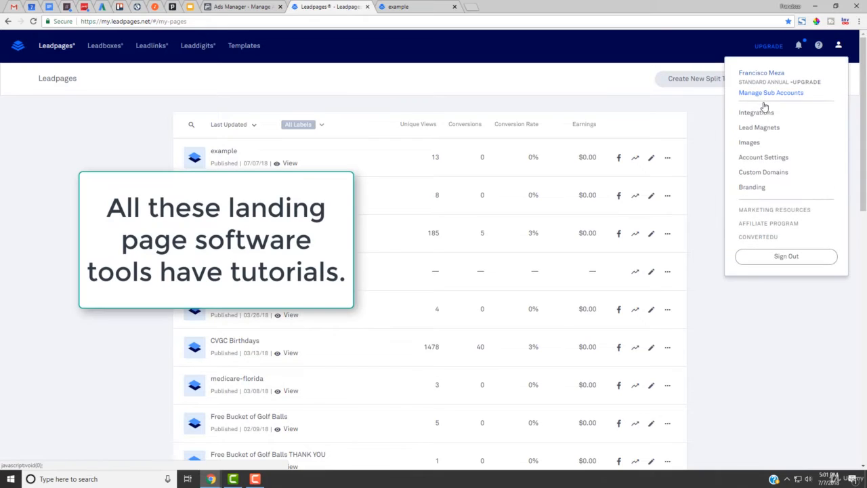
click(767, 158)
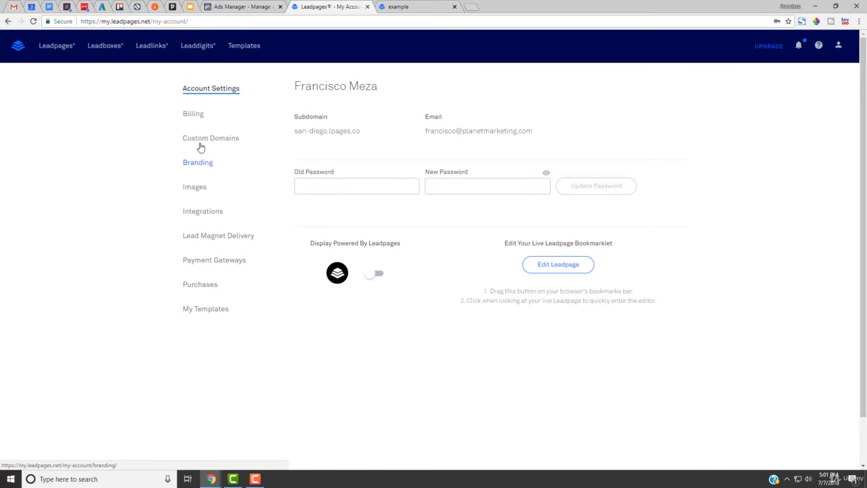
click(211, 219)
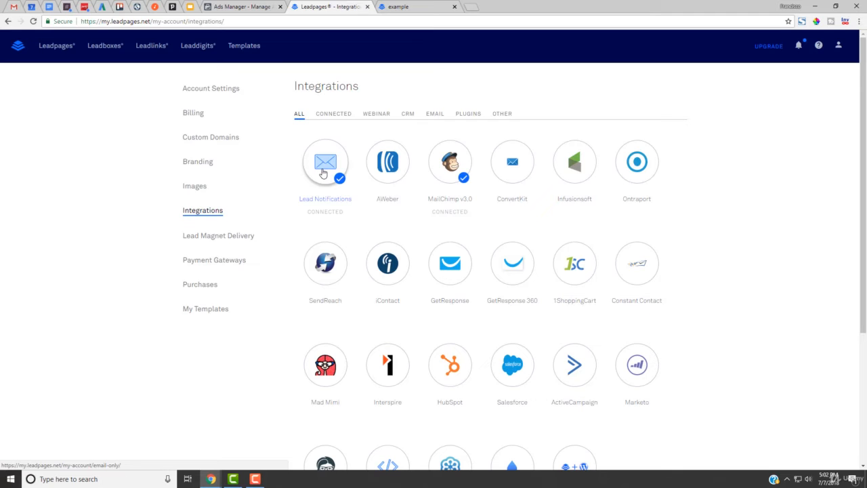
Step: Return to the Medicare (Traffic) ad in Ads Manager and check its Website URL and headline
click(254, 7)
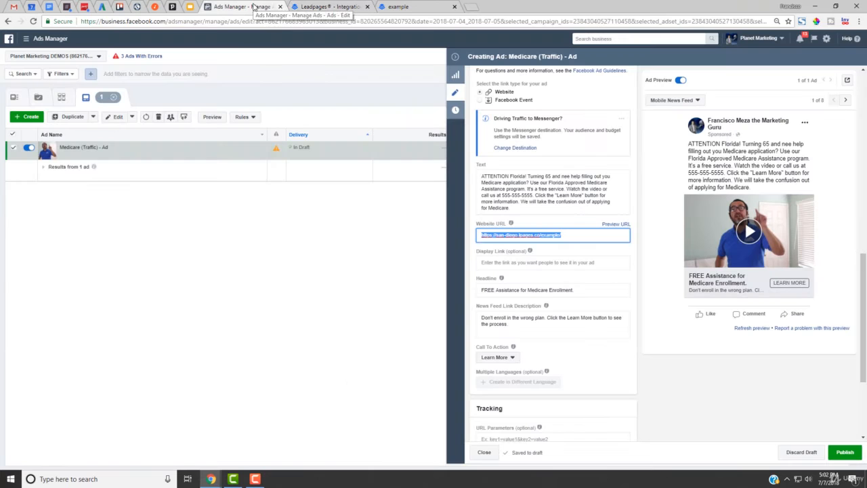
click(627, 253)
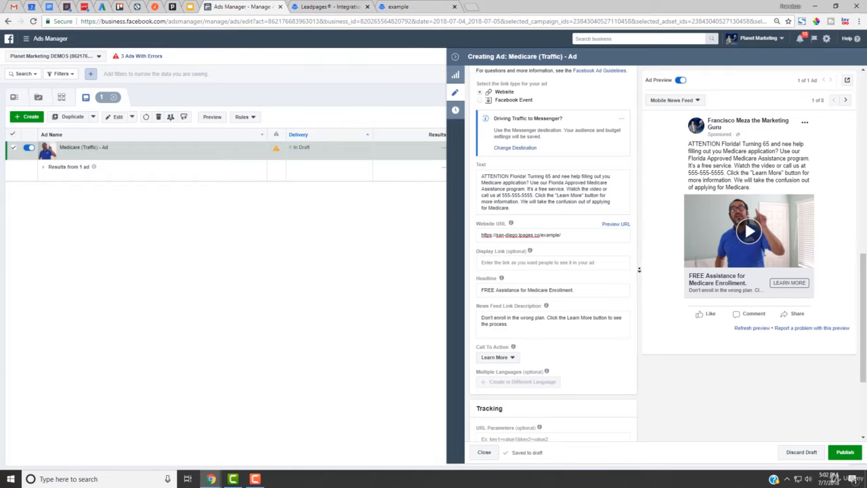
scroll(636, 271, down, 1)
triple_click(506, 245)
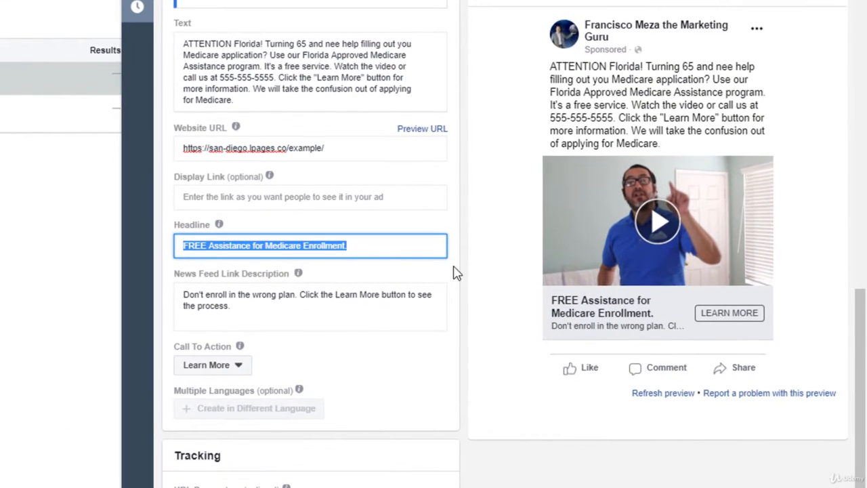
click(490, 276)
Step: Turn on Facebook Pixel conversion tracking for the ad and check the name of the attached pixel
scroll(497, 300, down, 2)
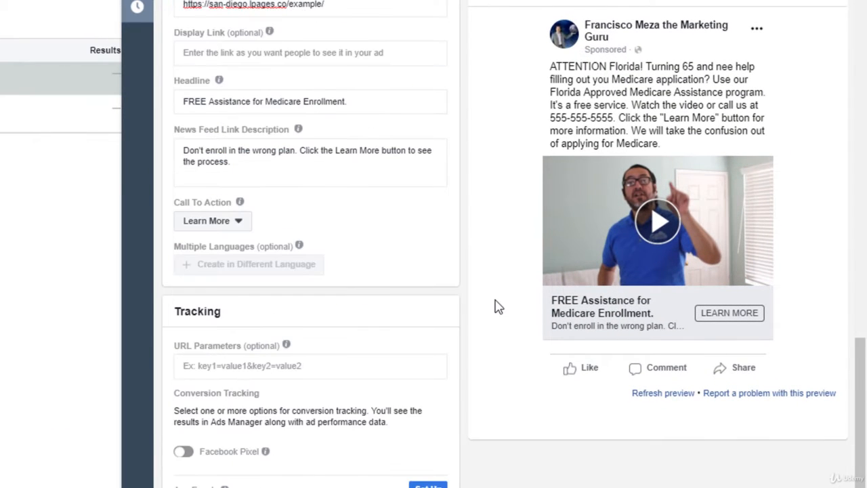
scroll(495, 306, down, 1)
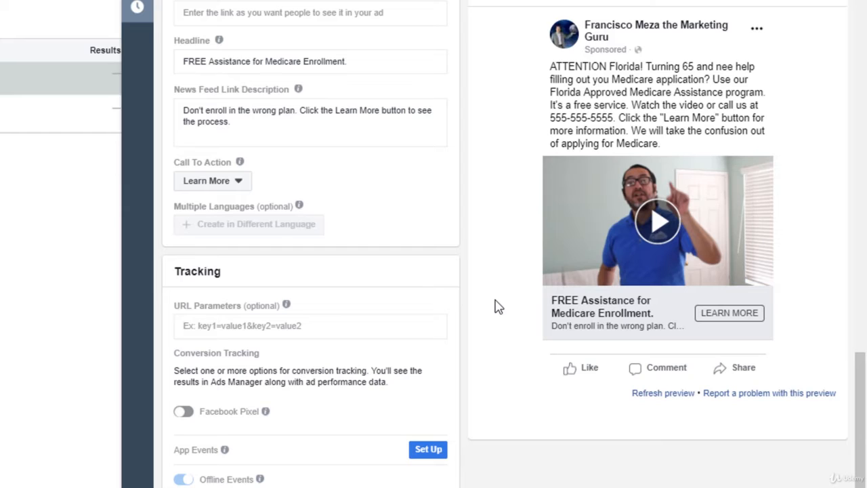
click(184, 412)
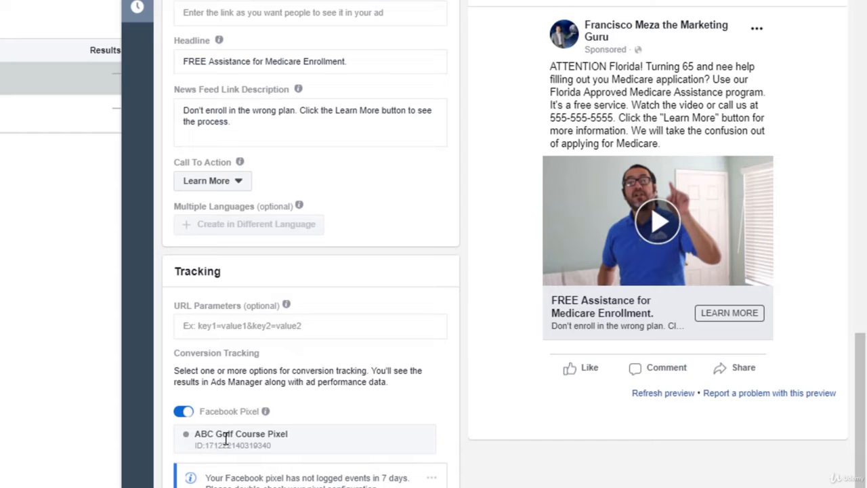
drag(288, 434, 198, 438)
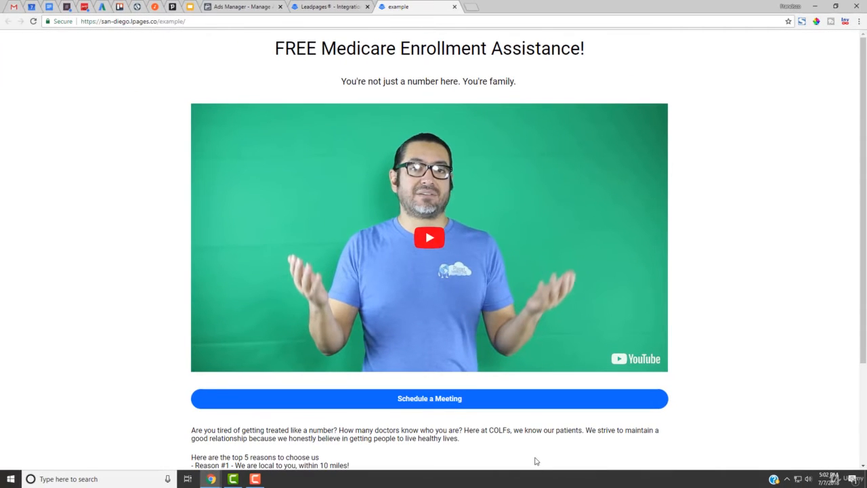
Step: Open the Schedule a Meeting form on the live example page and return to the ad in Ads Manager
click(436, 403)
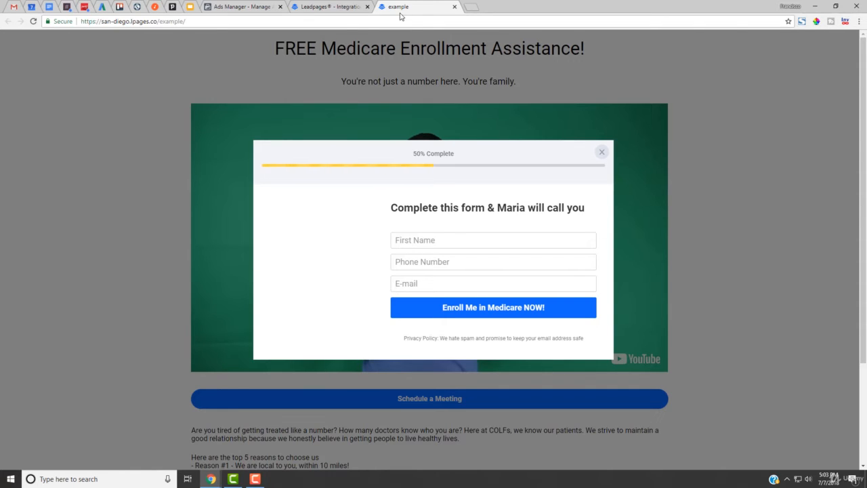
click(331, 6)
click(264, 7)
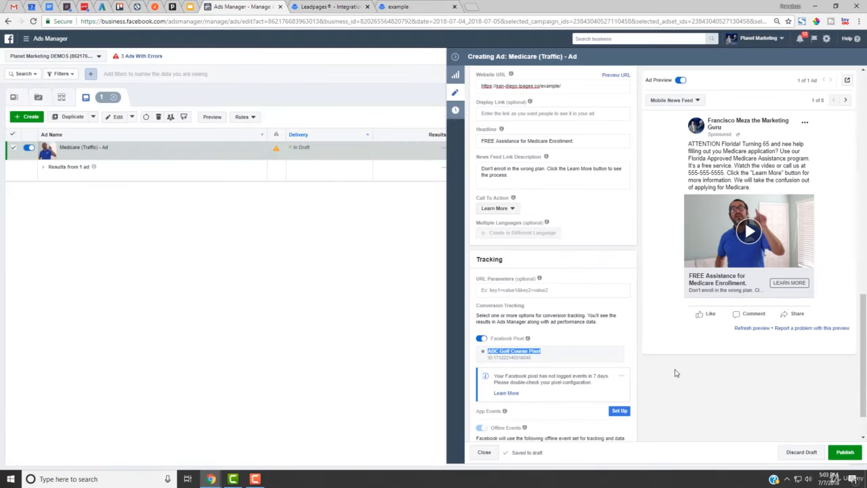
Step: Close the ad editor and go through the Medicare (Traffic) campaign and its ad set back to its ad
scroll(677, 376, down, 2)
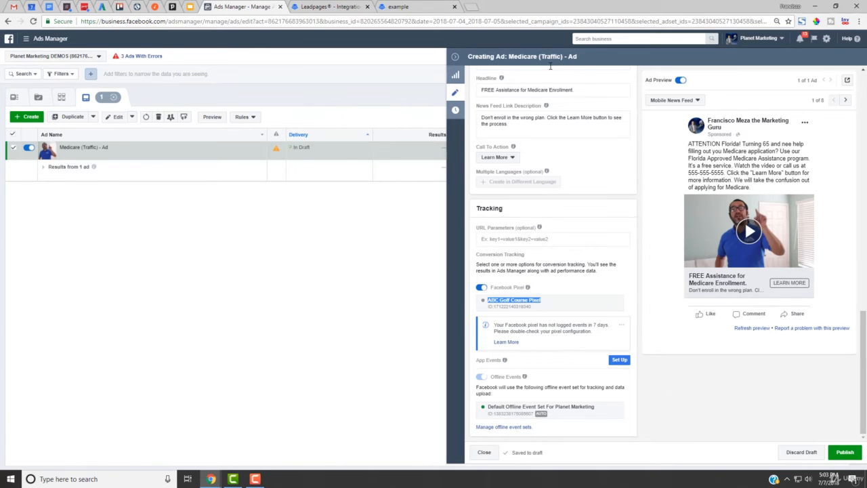
click(456, 58)
click(459, 209)
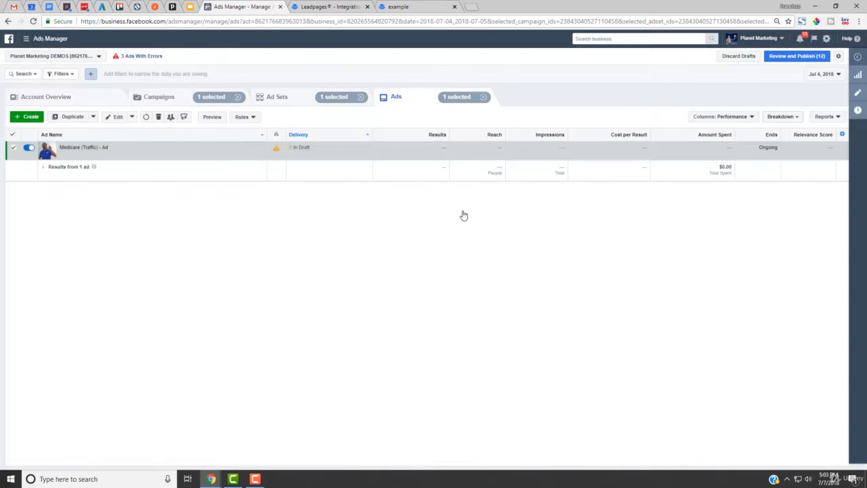
click(165, 101)
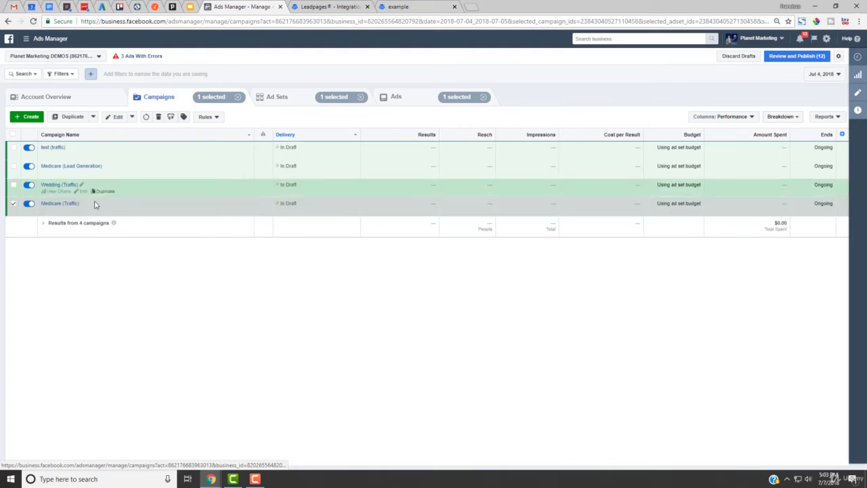
click(57, 207)
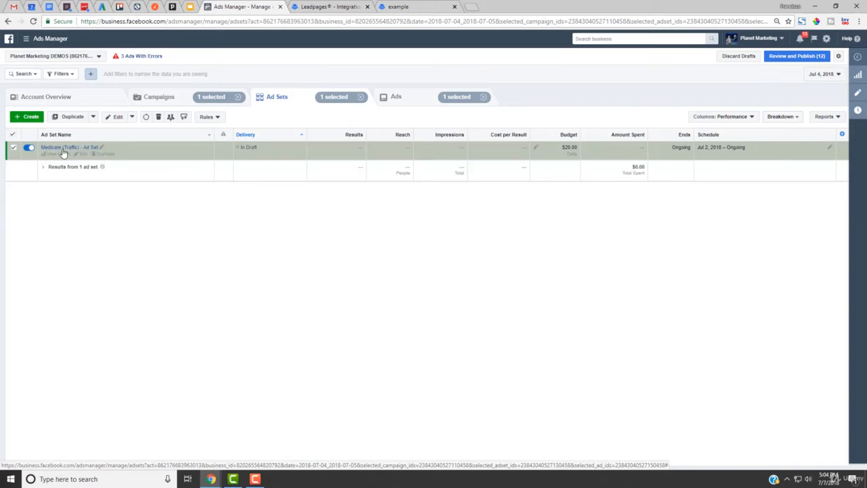
click(405, 104)
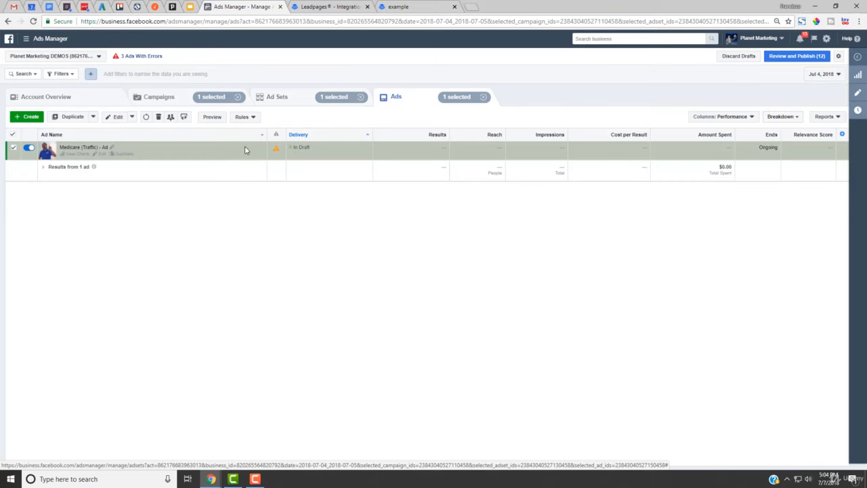
Step: Reopen the Medicare (Traffic) ad for editing and review its tracking section
click(103, 154)
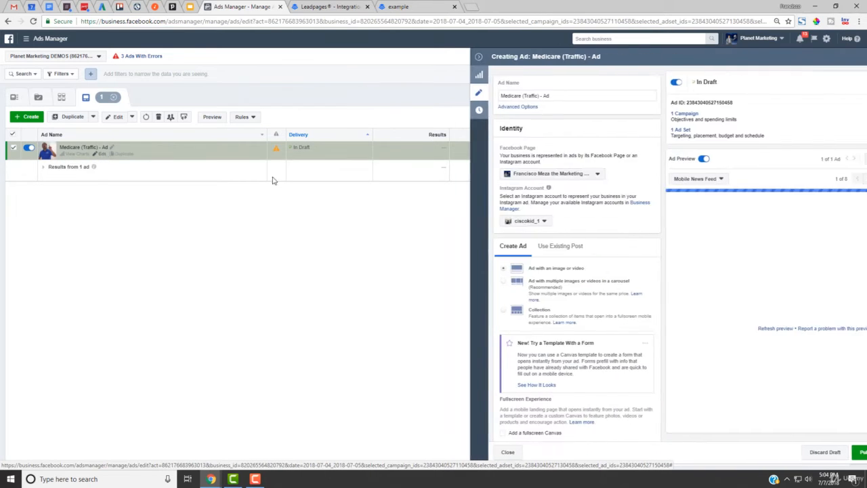
scroll(616, 250, down, 15)
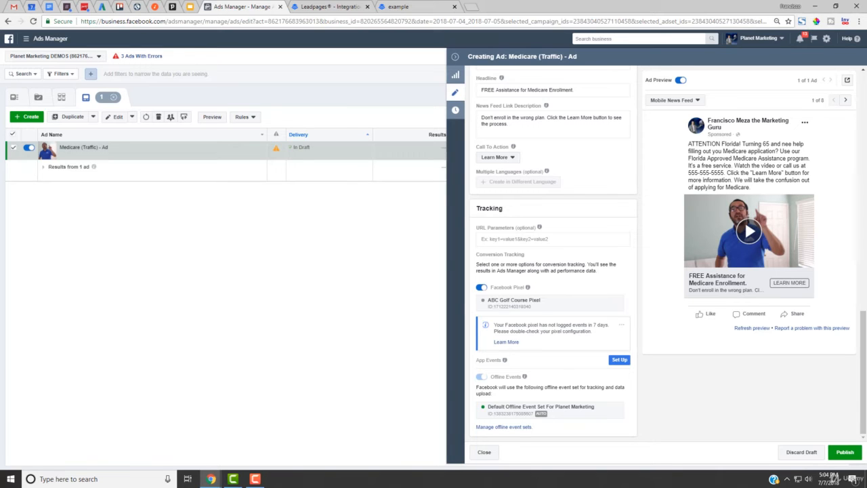
key(F10)
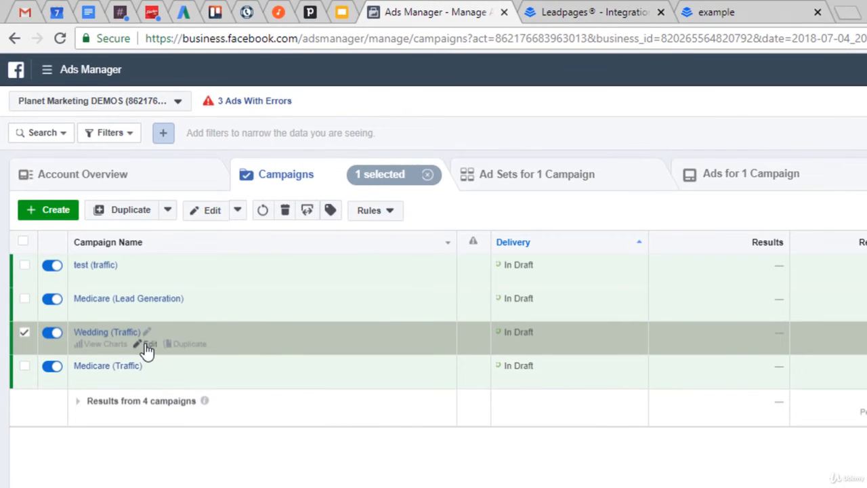
Step: Open the ad of the Wedding (Traffic) campaign in the editor, look it over and close the editor
click(147, 346)
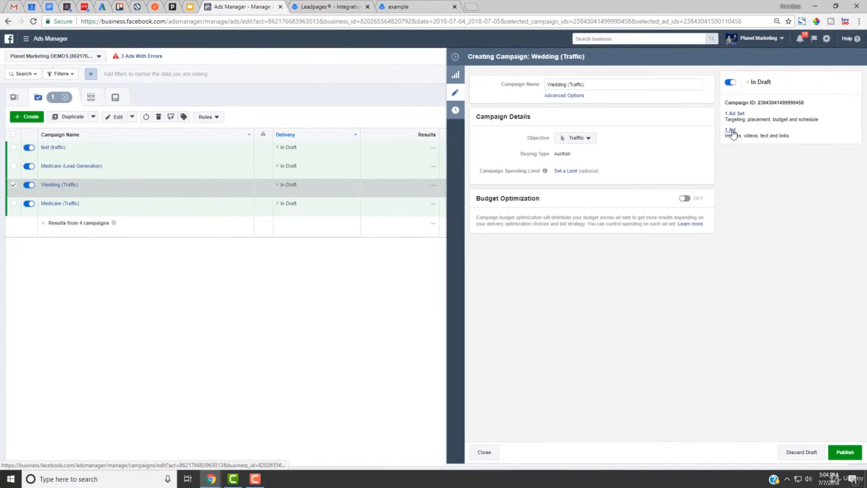
click(730, 129)
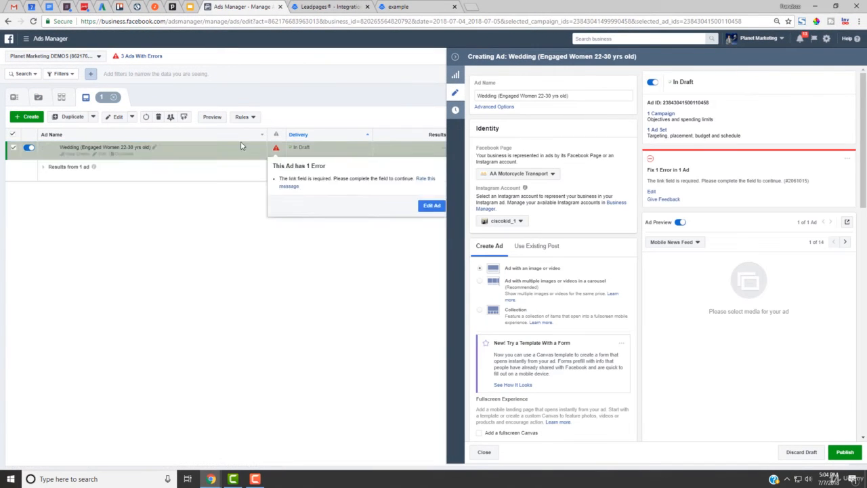
click(112, 99)
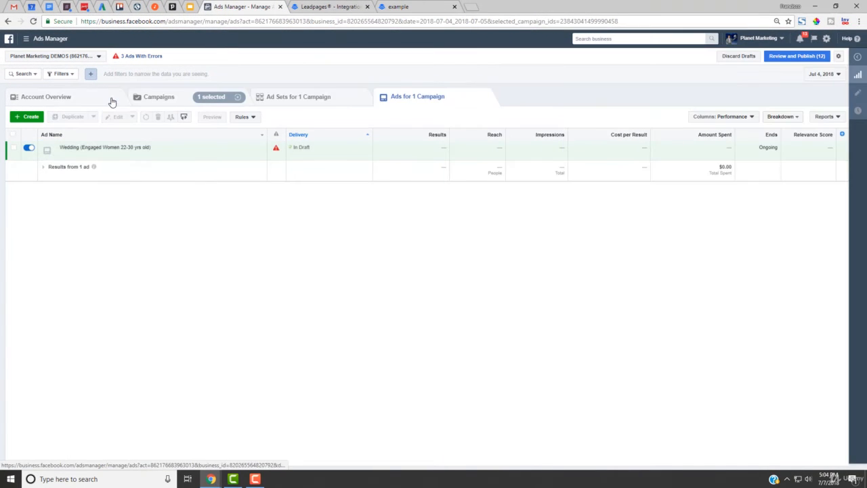
Step: Browse the Wedding (Traffic) campaign's ad sets and open the Wedding (Engaged Women 22-30 yrs old) ad set for editing
click(280, 97)
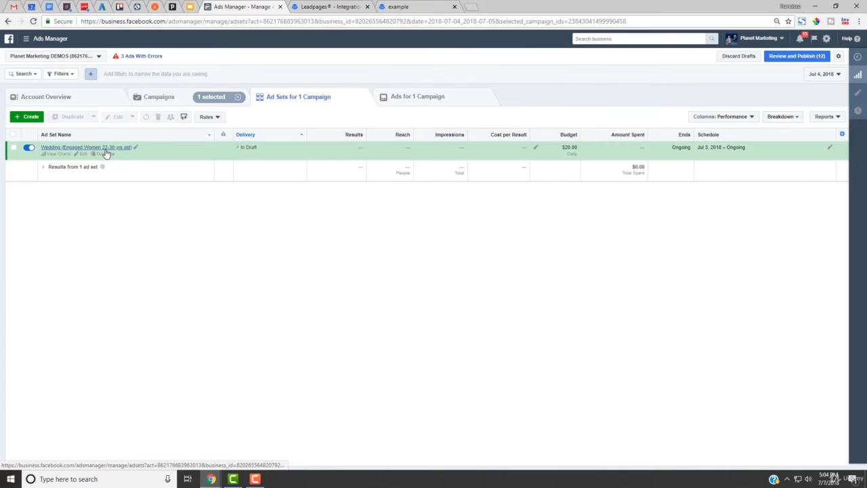
click(111, 151)
click(110, 148)
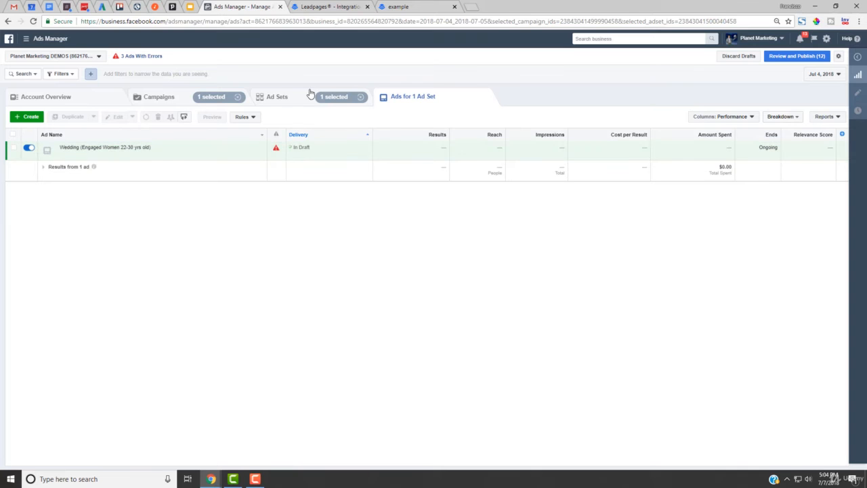
click(273, 97)
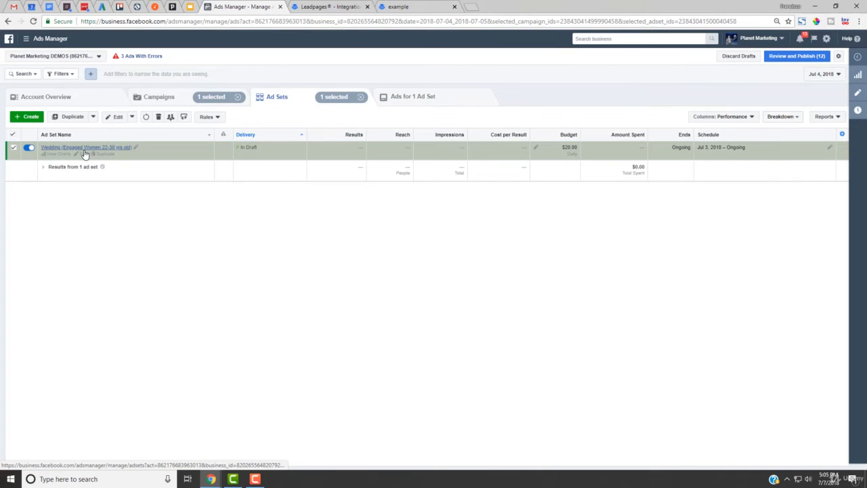
click(86, 152)
click(85, 154)
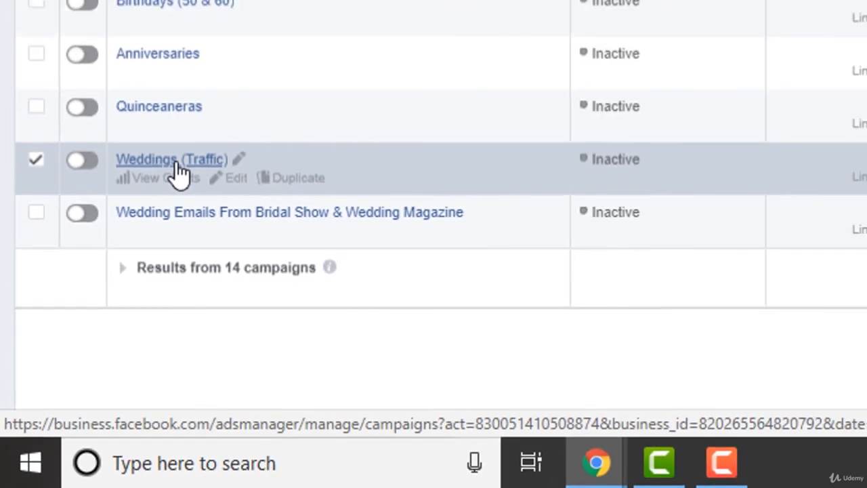
Step: In the golf course's Weddings (Traffic) campaign, open the "New Video with voiceover" ad of the ad set for women engaged within 3 months
click(196, 99)
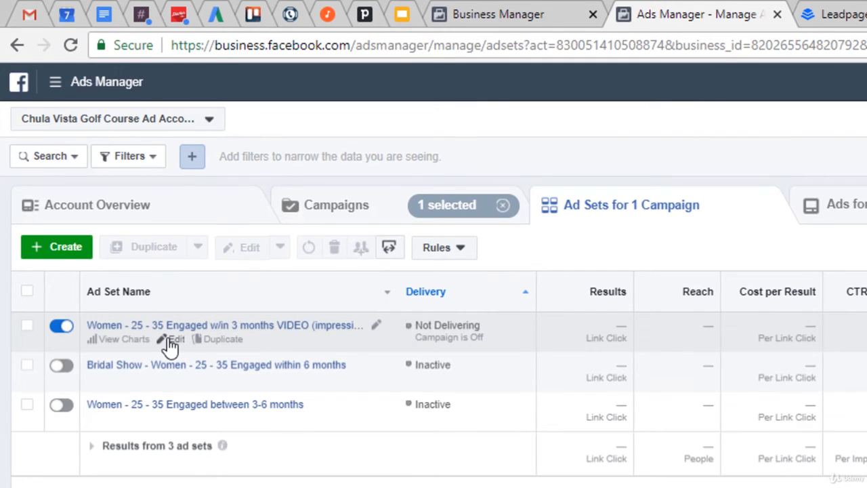
click(206, 334)
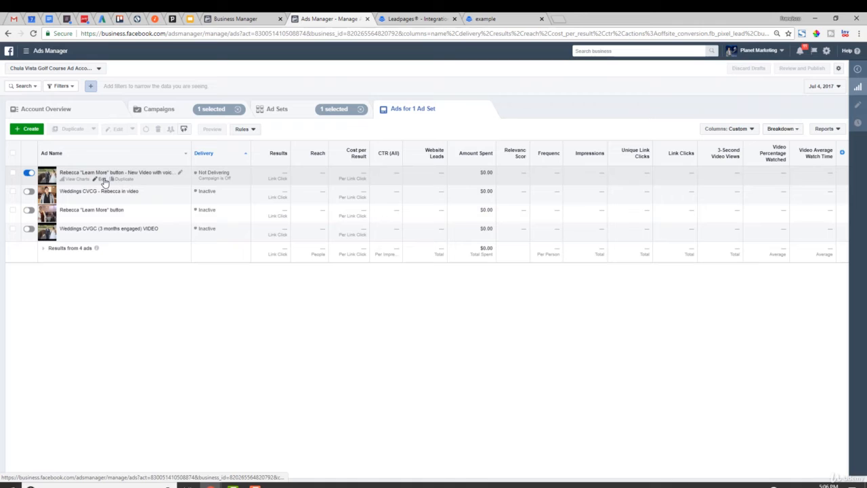
click(104, 182)
click(102, 180)
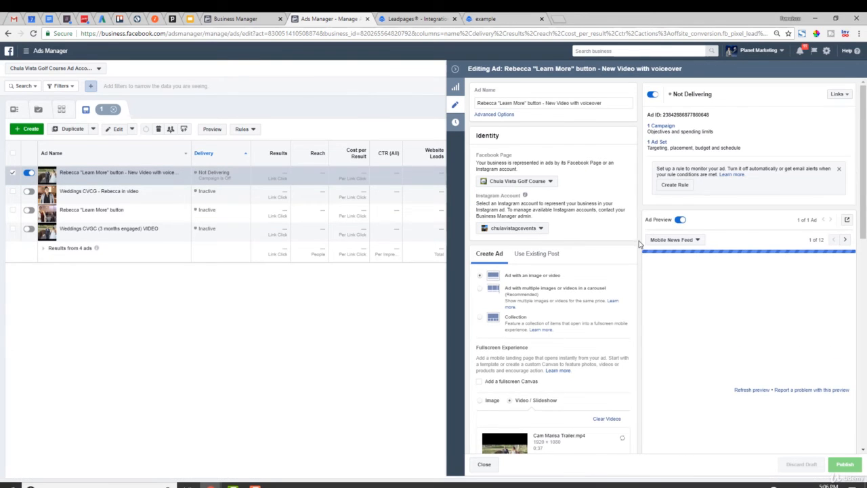
Step: Examine the wedding ad's page identity, video, text, website URL, headline, call to action and Facebook Pixel tracking
scroll(639, 257, down, 1)
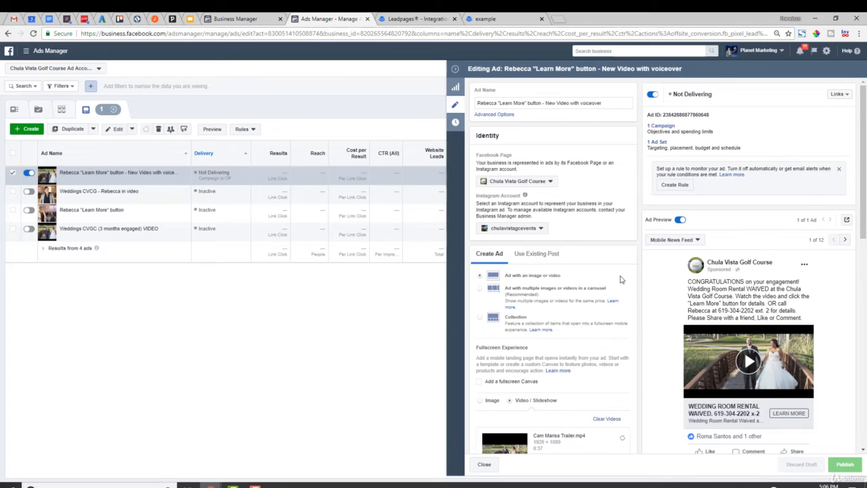
mouse_move(527, 193)
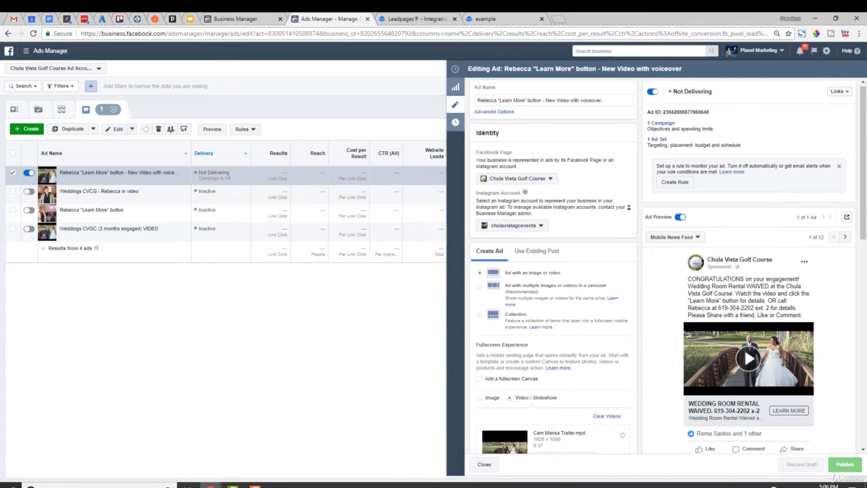
scroll(616, 191, down, 3)
scroll(630, 204, down, 3)
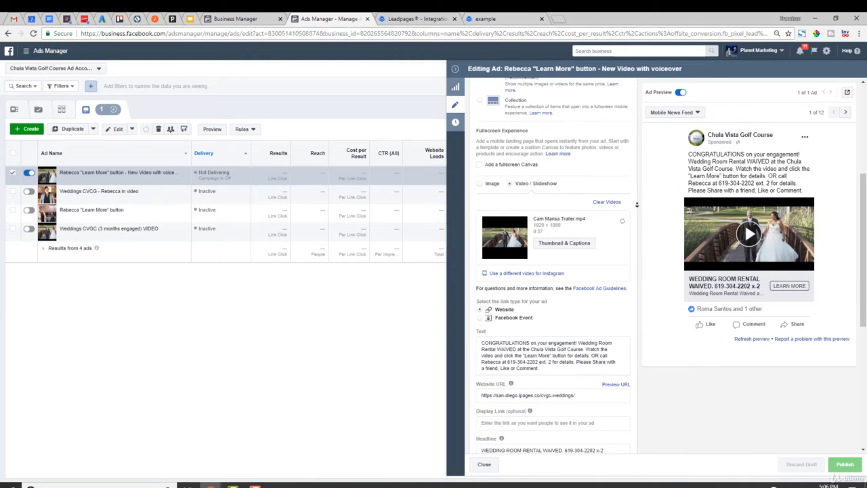
scroll(610, 206, down, 1)
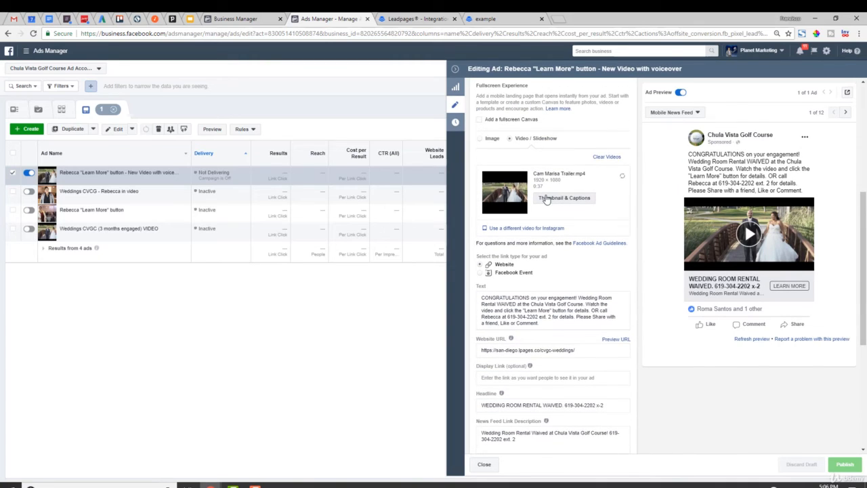
scroll(564, 270, down, 2)
triple_click(529, 214)
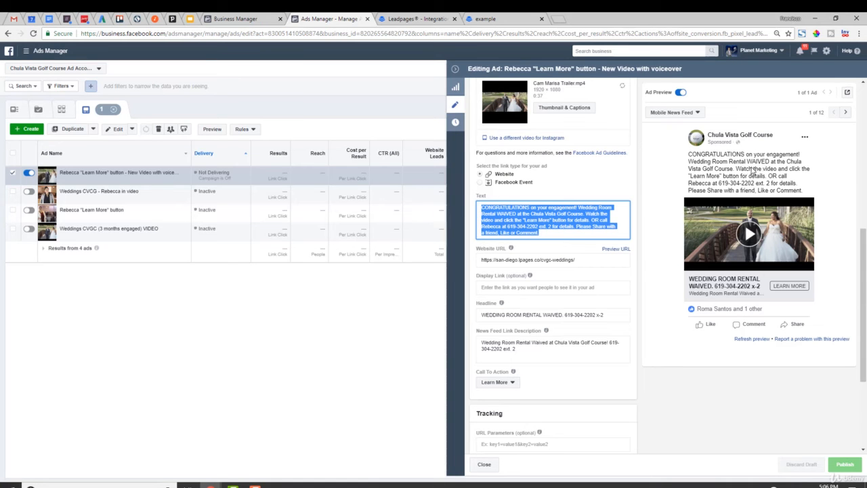
click(635, 219)
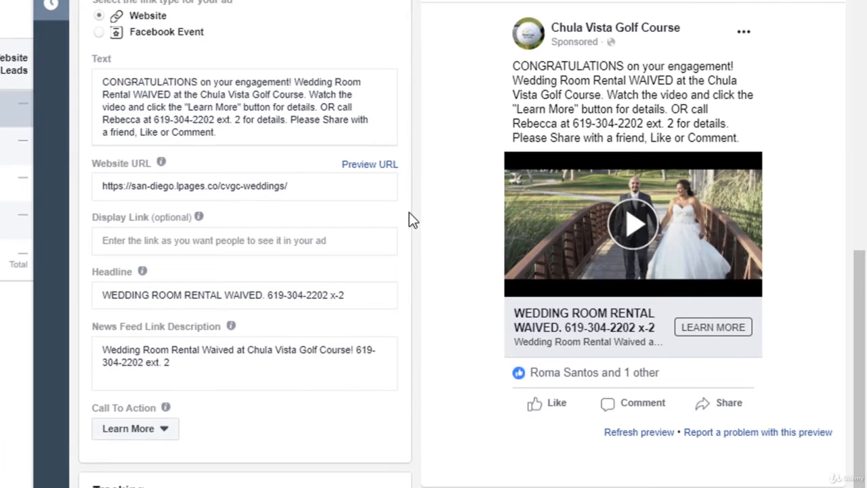
scroll(409, 212, down, 3)
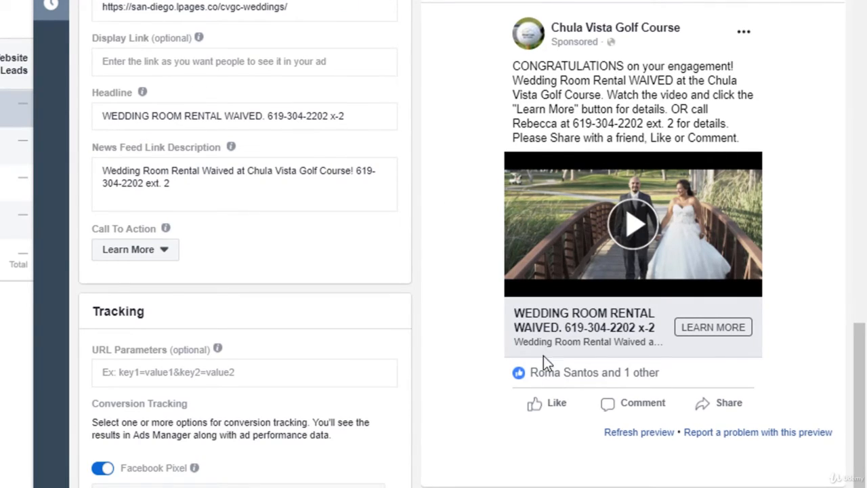
scroll(322, 359, down, 1)
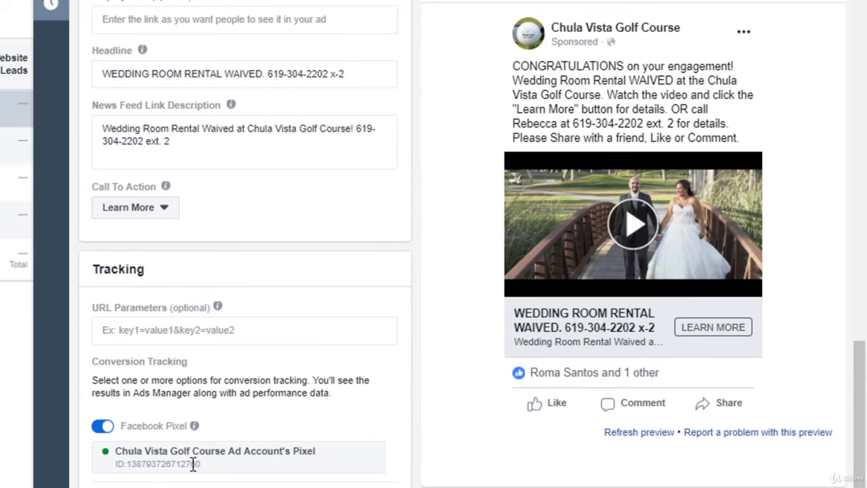
Step: Play part of the wedding video in the Mobile News Feed ad preview and pause it
click(637, 224)
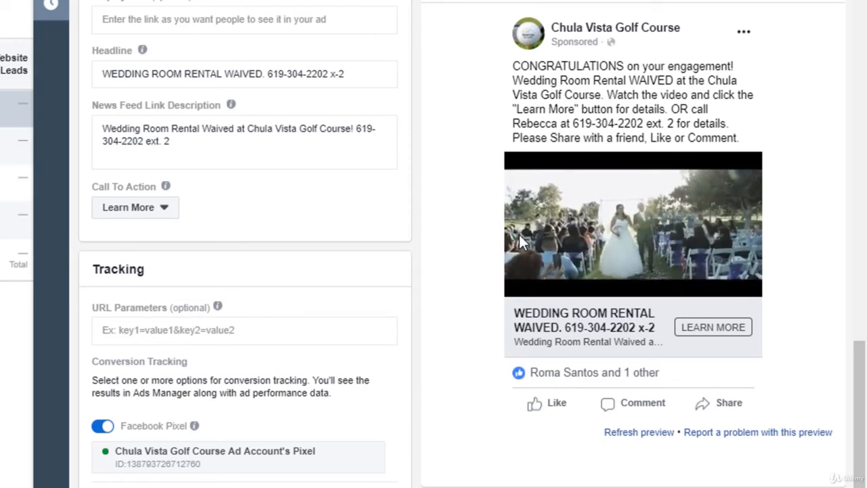
click(632, 217)
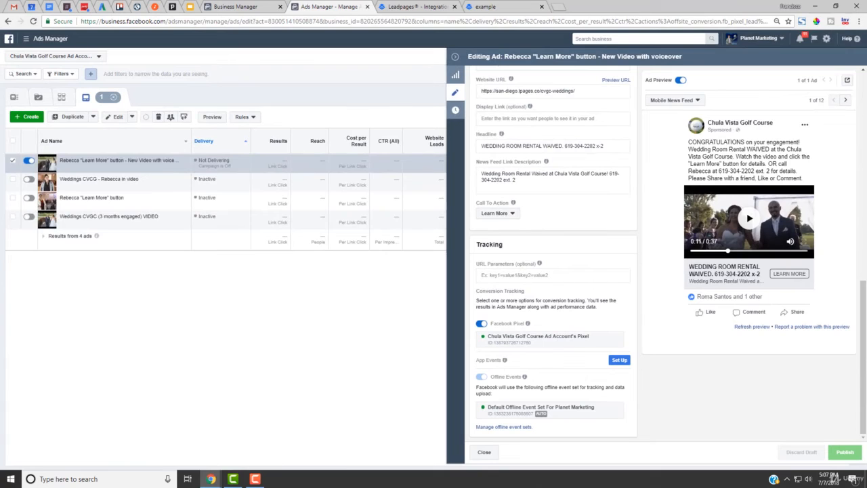
key(F10)
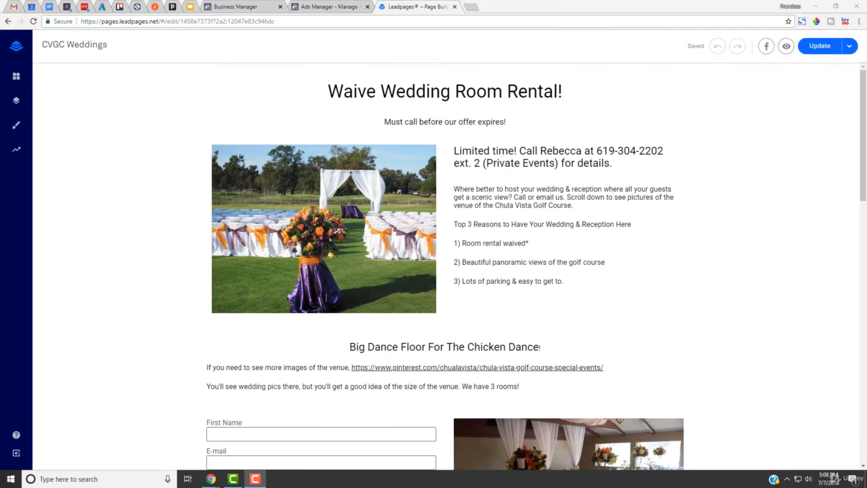
Step: Preview the CVGC Weddings landing page in the phone layout and review its headline and contact form
click(786, 46)
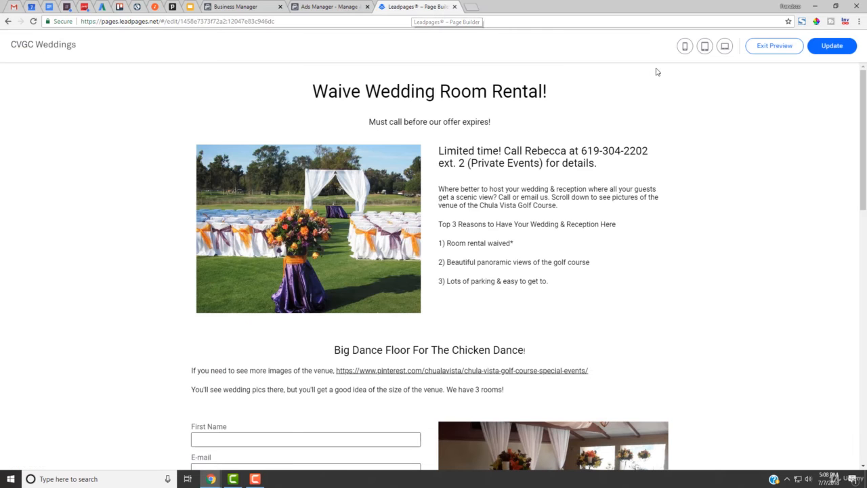
click(685, 47)
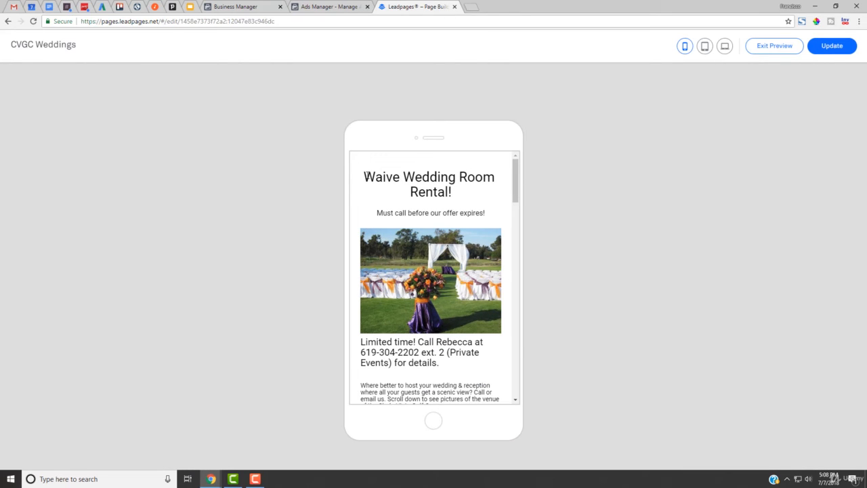
drag(365, 176, 517, 172)
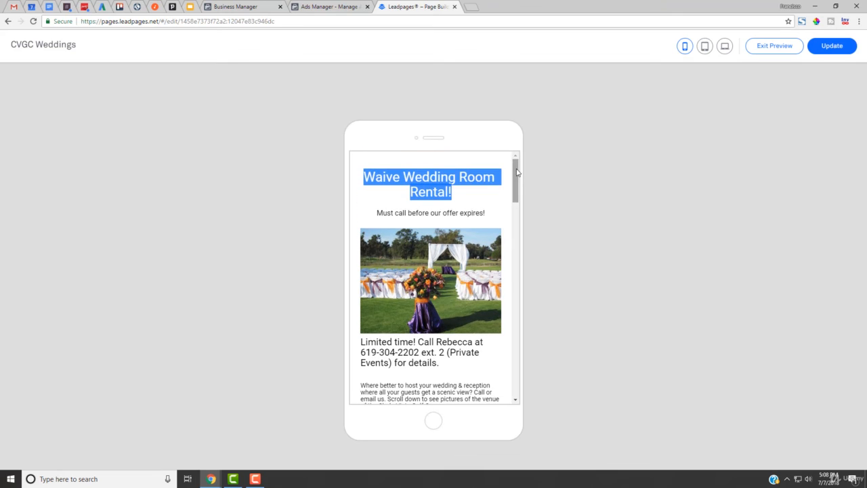
click(407, 181)
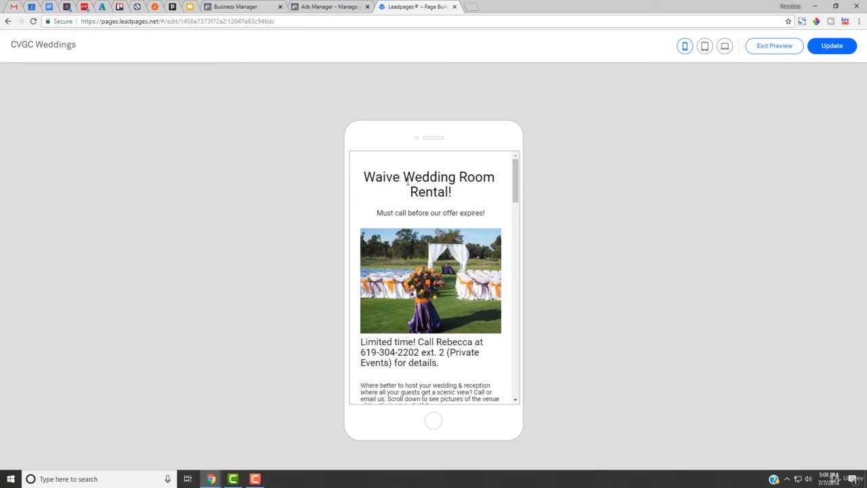
drag(367, 176, 479, 196)
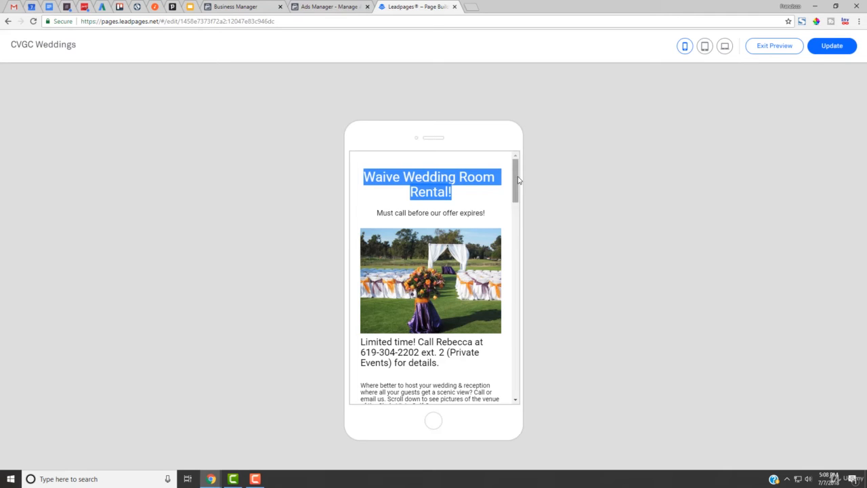
drag(518, 177, 471, 237)
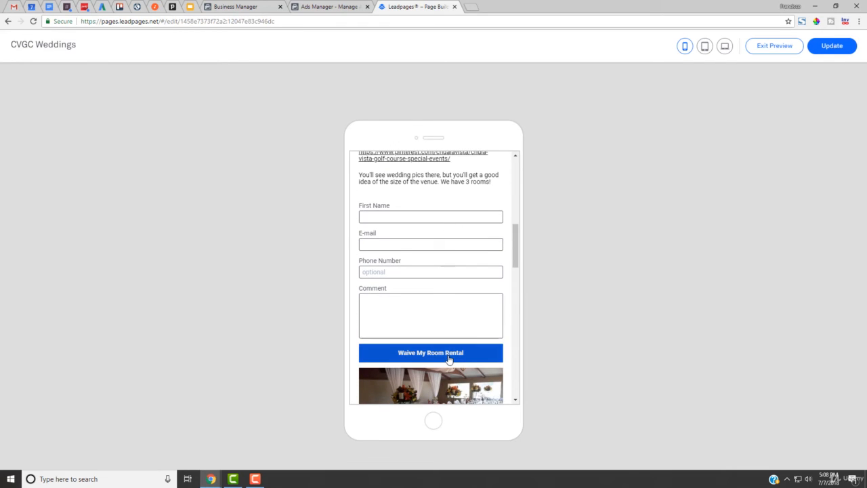
Step: Return to the start of the CVGC Weddings landing page and preview it in the tablet and desktop layouts
drag(517, 252, 519, 162)
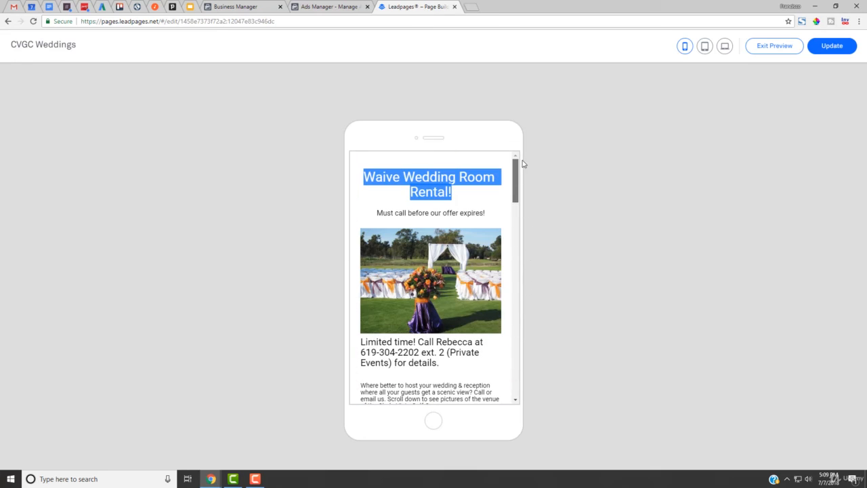
click(705, 47)
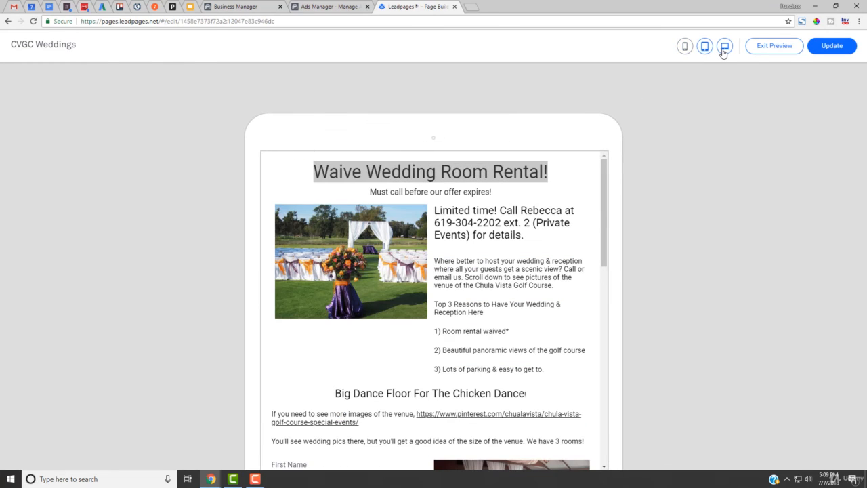
click(723, 48)
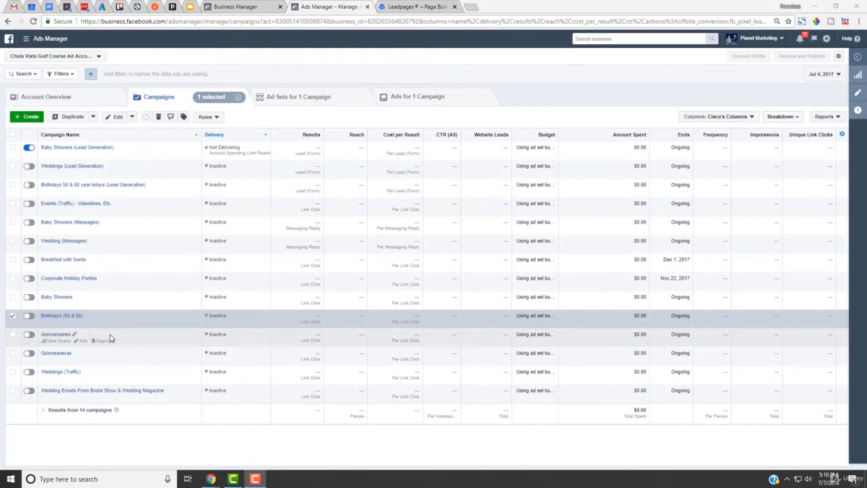
Step: In the Birthdays (50 & 60) campaign, open the "60th birthday parties" ad of the 60th Birthdays Aug-Sept ad set for editing
click(57, 319)
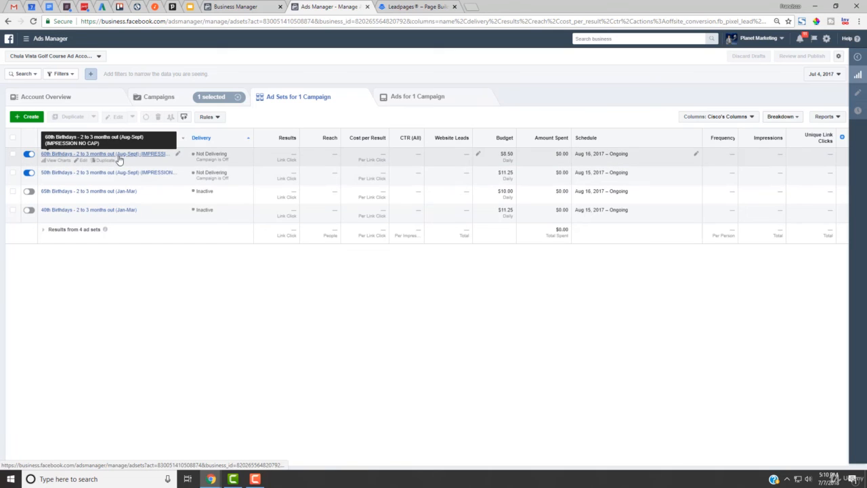
click(248, 158)
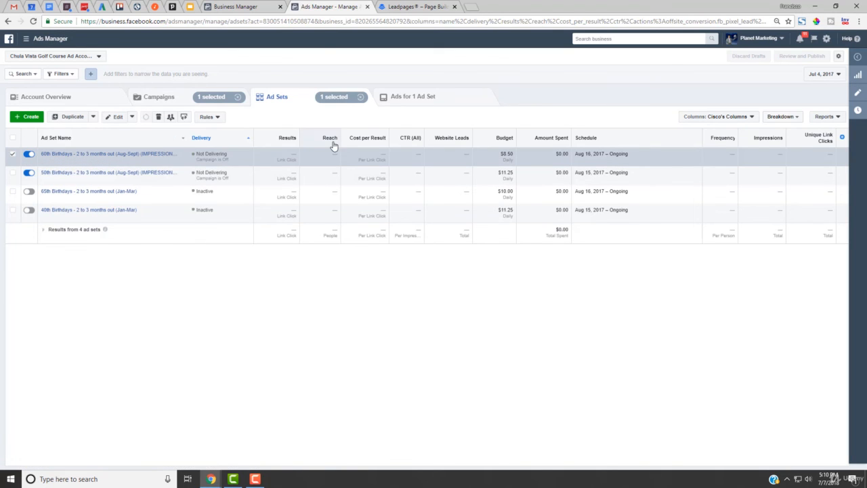
click(429, 97)
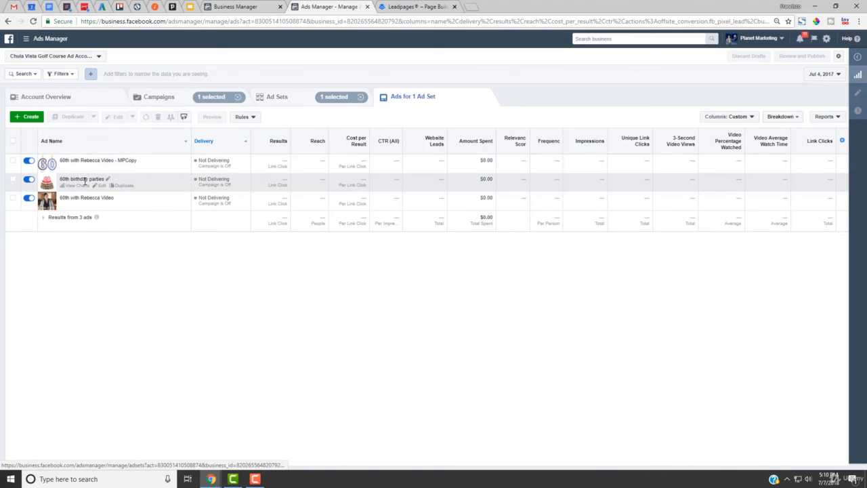
click(100, 185)
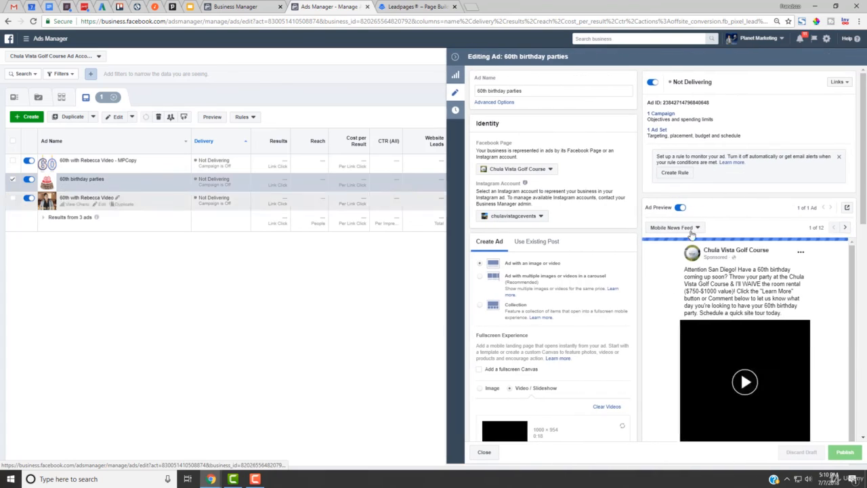
Step: Play the 60th birthday video in the Mobile News Feed ad preview and review the ad's text and link
scroll(746, 341, down, 1)
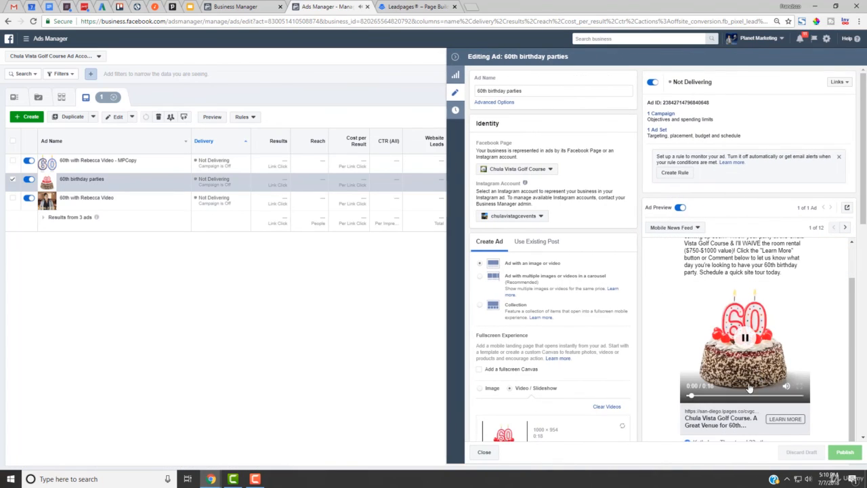
scroll(656, 373, up, 1)
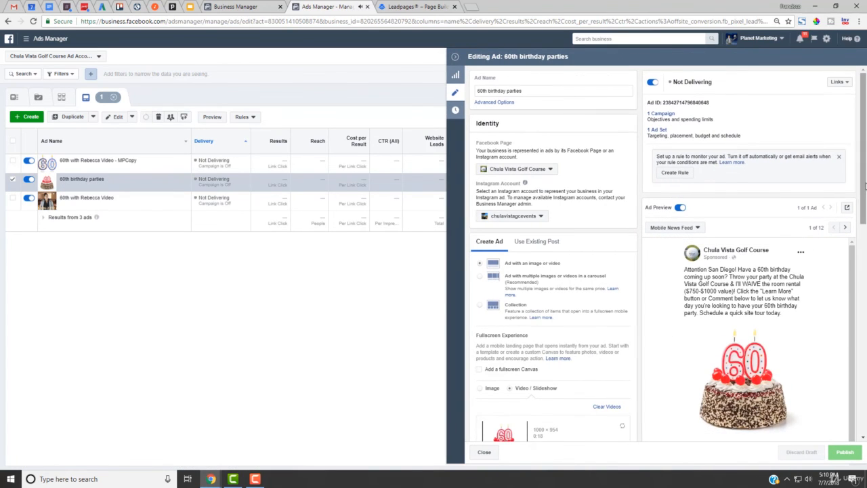
scroll(860, 197, down, 1)
mouse_move(745, 371)
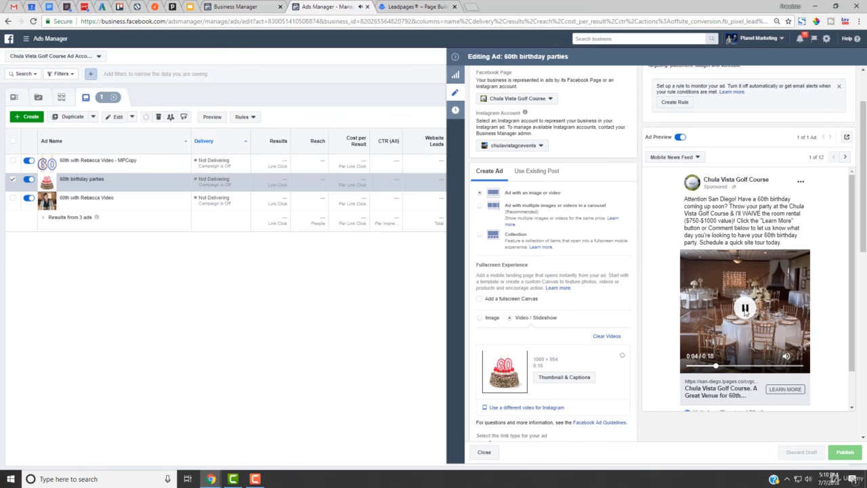